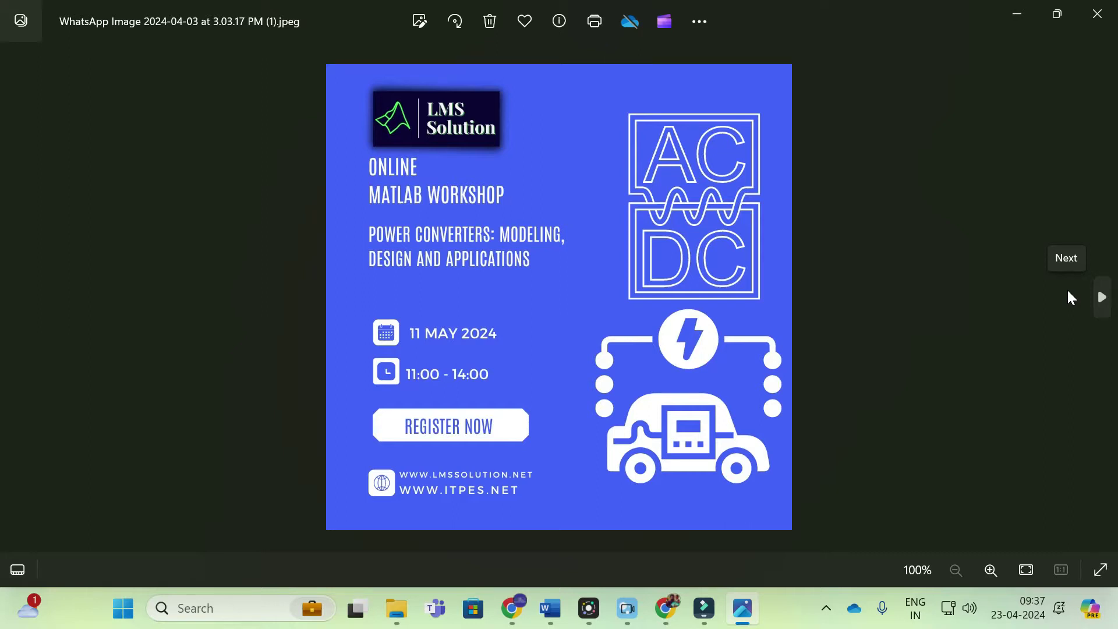
View the next workshop poster in the image viewer and close it to return to the browser.
click(1070, 293)
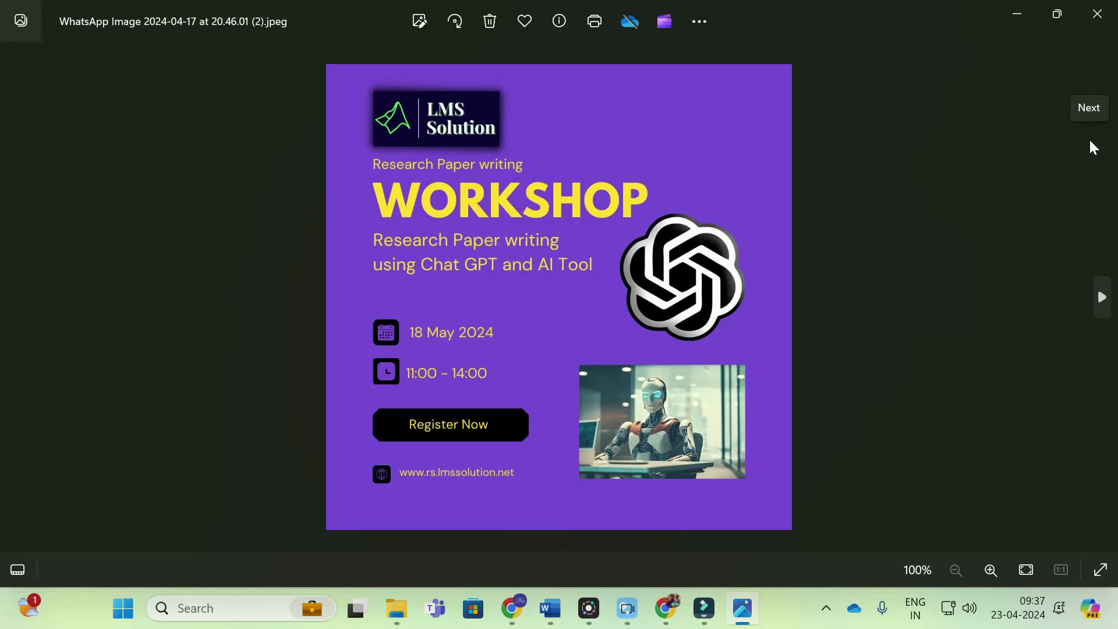
key(alt+F4)
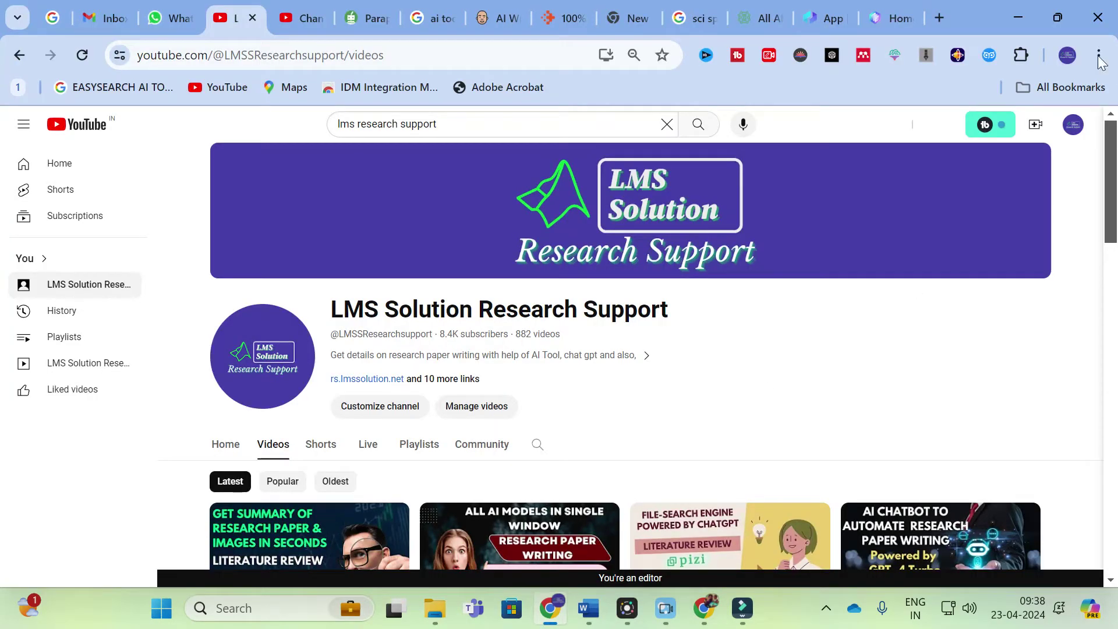
Search Google for "lms research support" in a new tab and open the LMS Solution RS website.
click(941, 17)
click(611, 383)
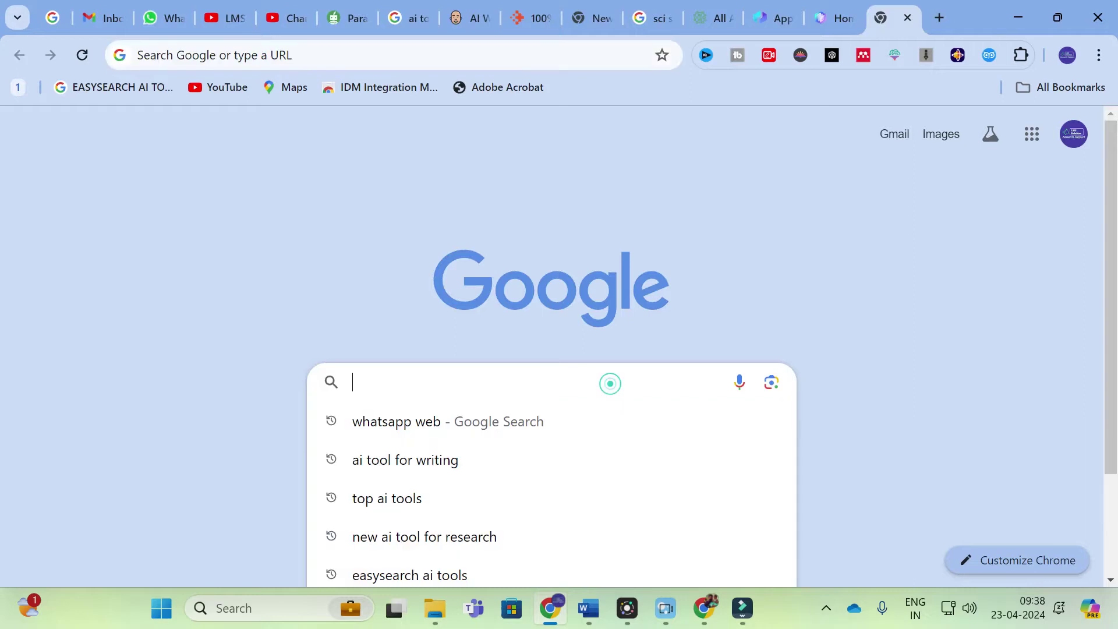
key(Down)
text(lms)
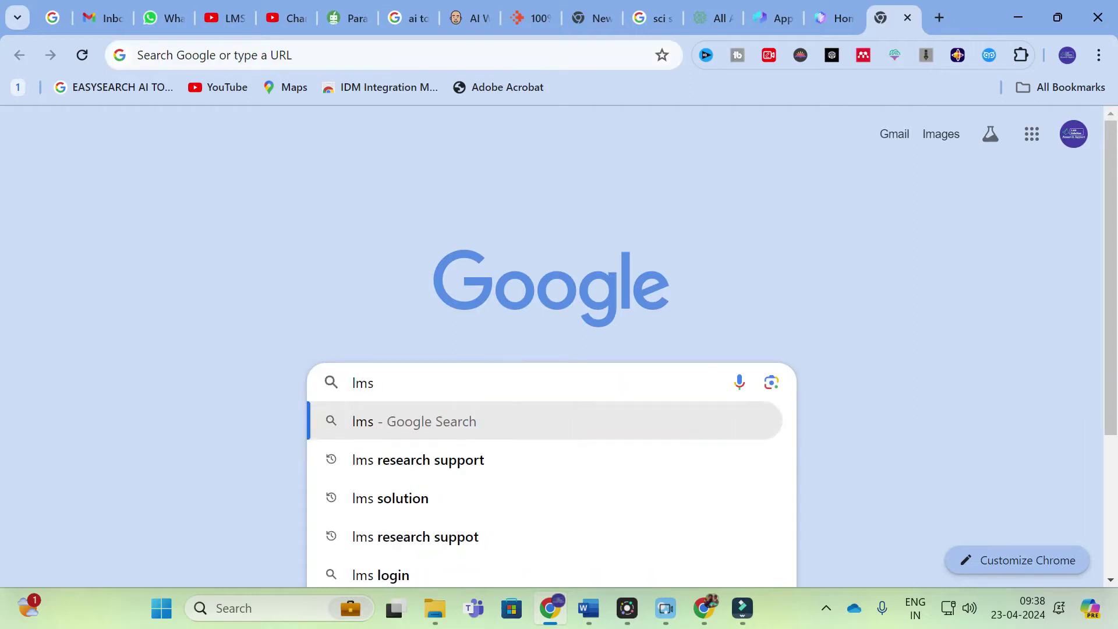
click(483, 463)
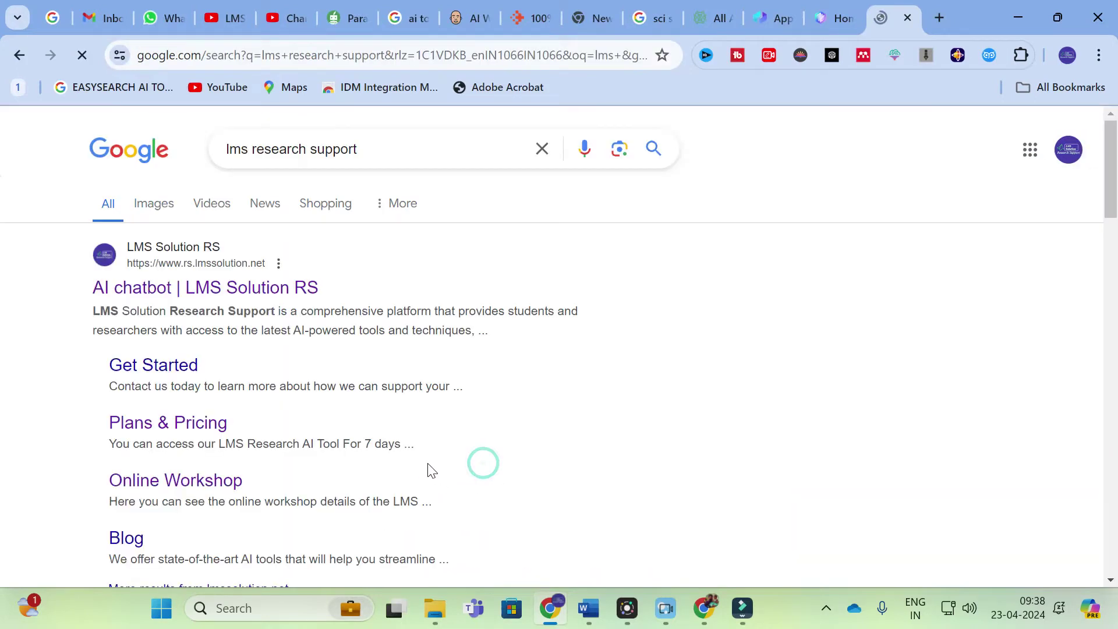
click(230, 286)
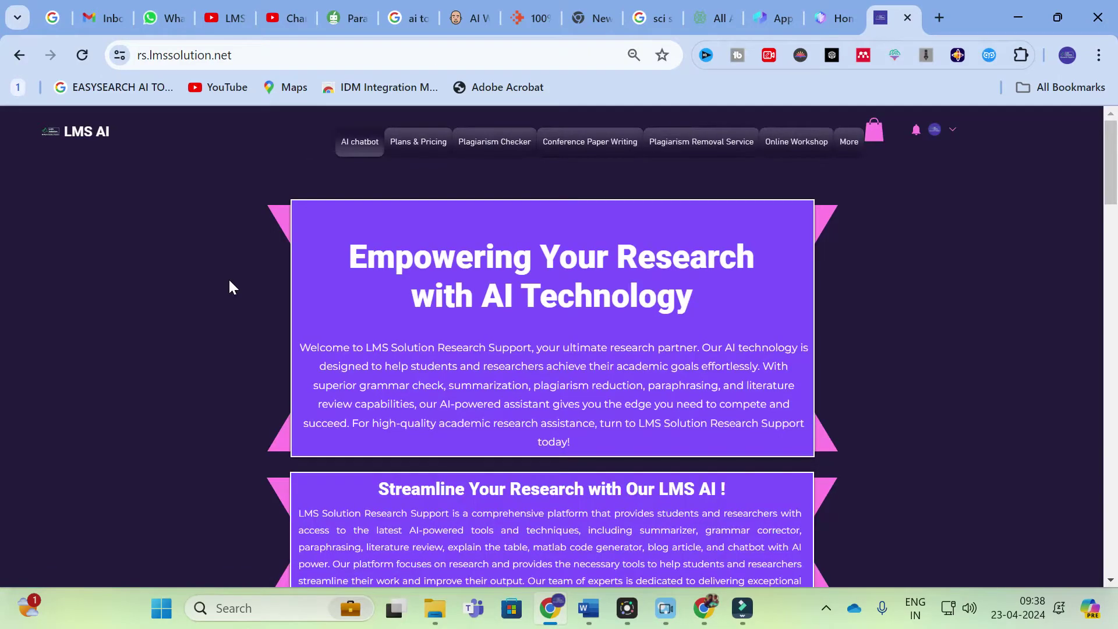
Look through the LMS AI plan templates and open the Literature Review tool from the LMS AI Ultimate Templates.
scroll(186, 272, down, 6)
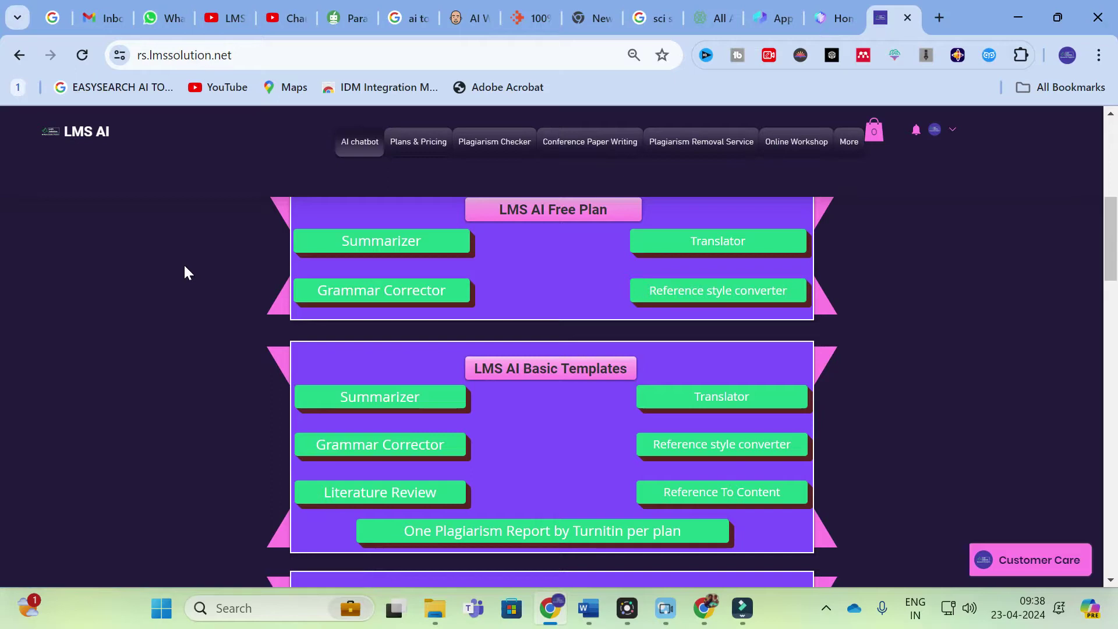
scroll(185, 272, down, 3)
scroll(186, 272, down, 7)
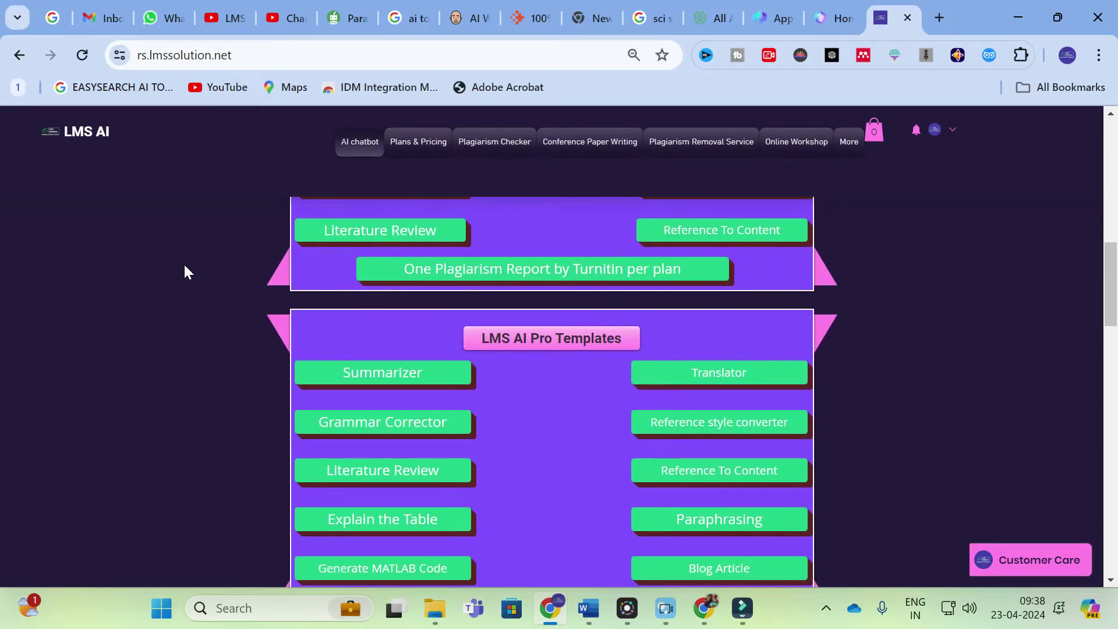
scroll(185, 269, down, 2)
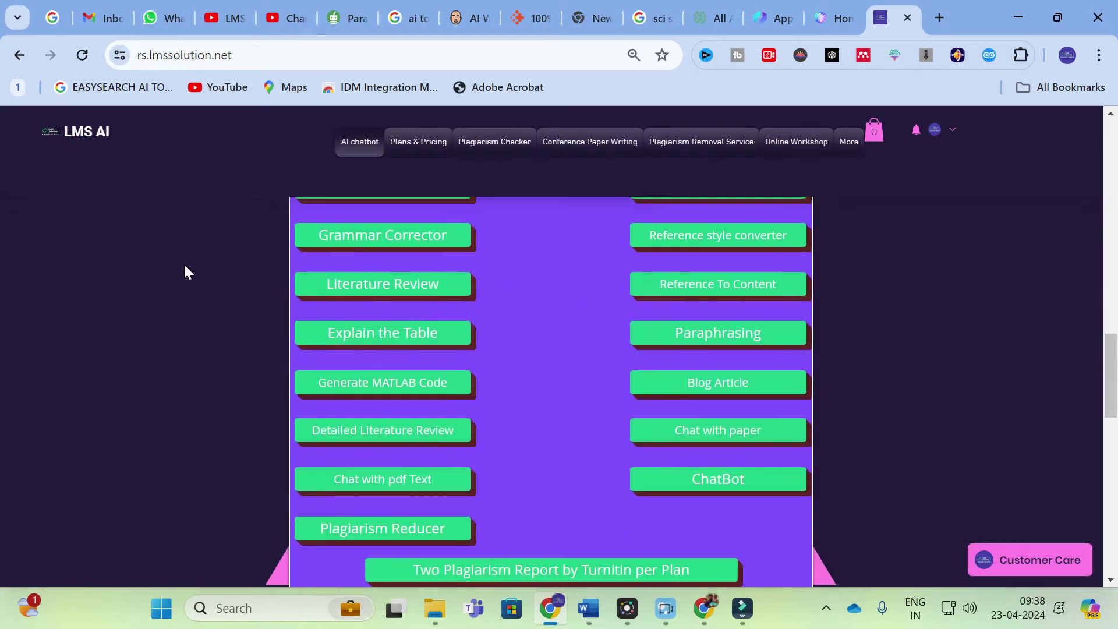
scroll(479, 240, up, 1)
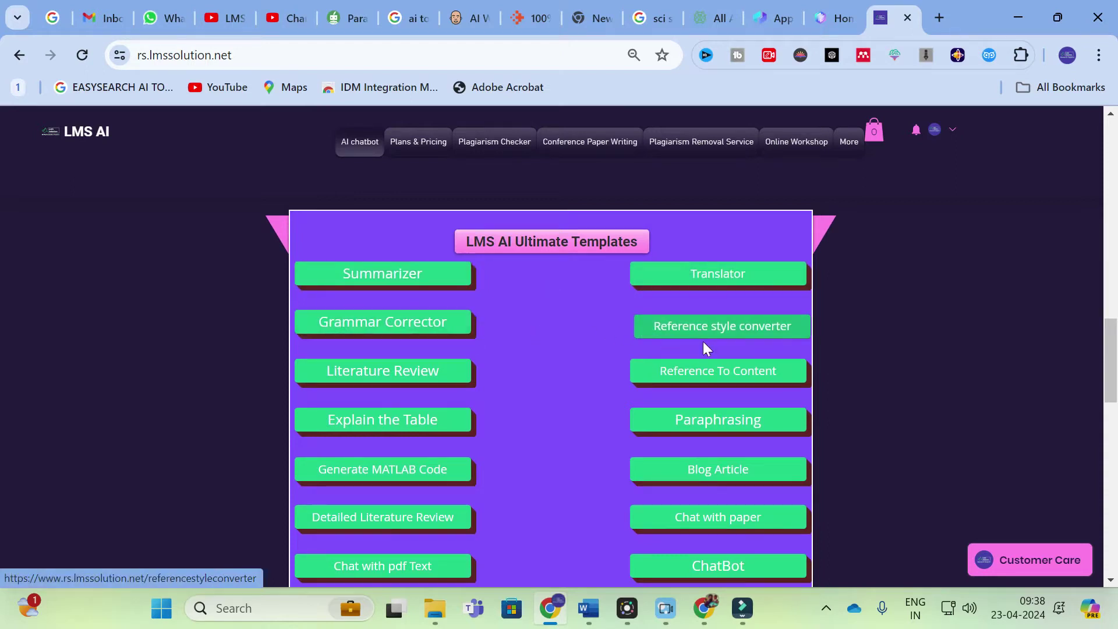
scroll(495, 368, down, 1)
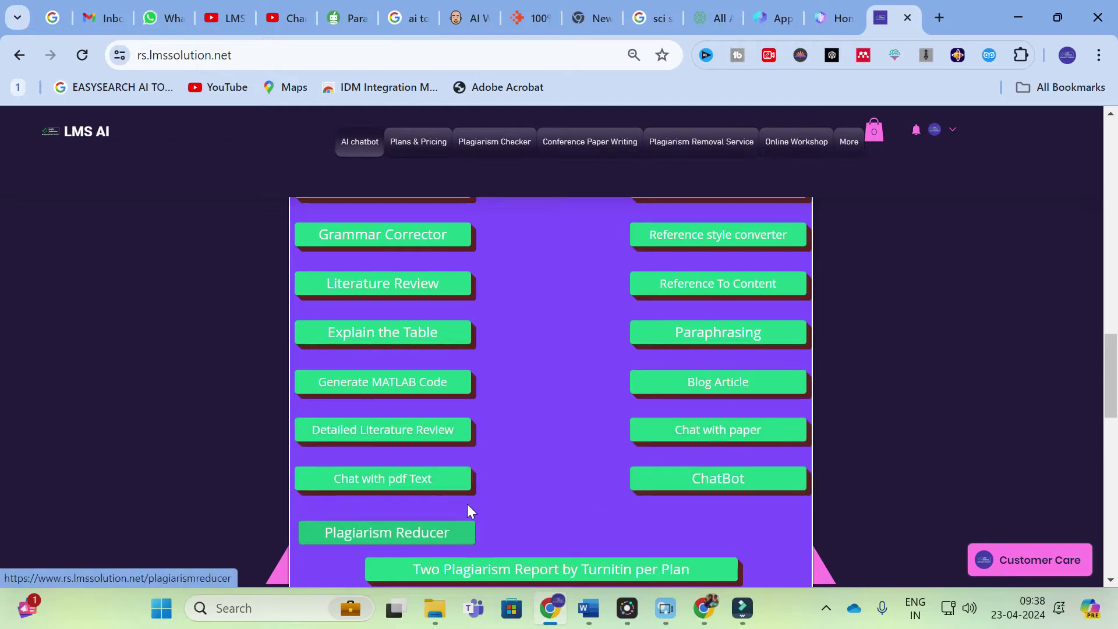
scroll(520, 495, up, 3)
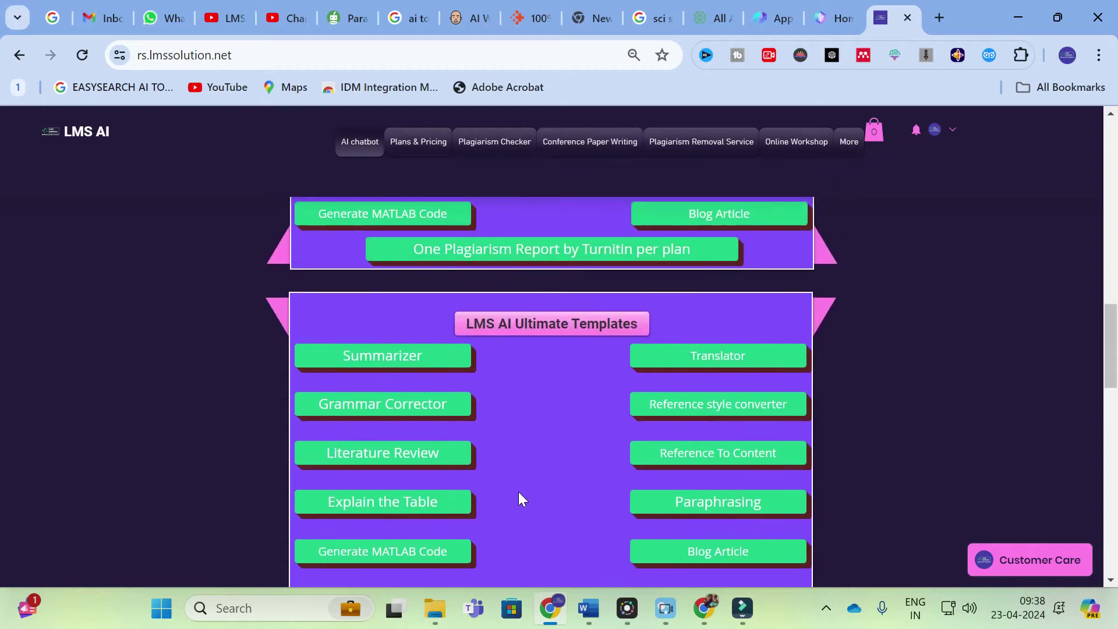
scroll(521, 498, down, 3)
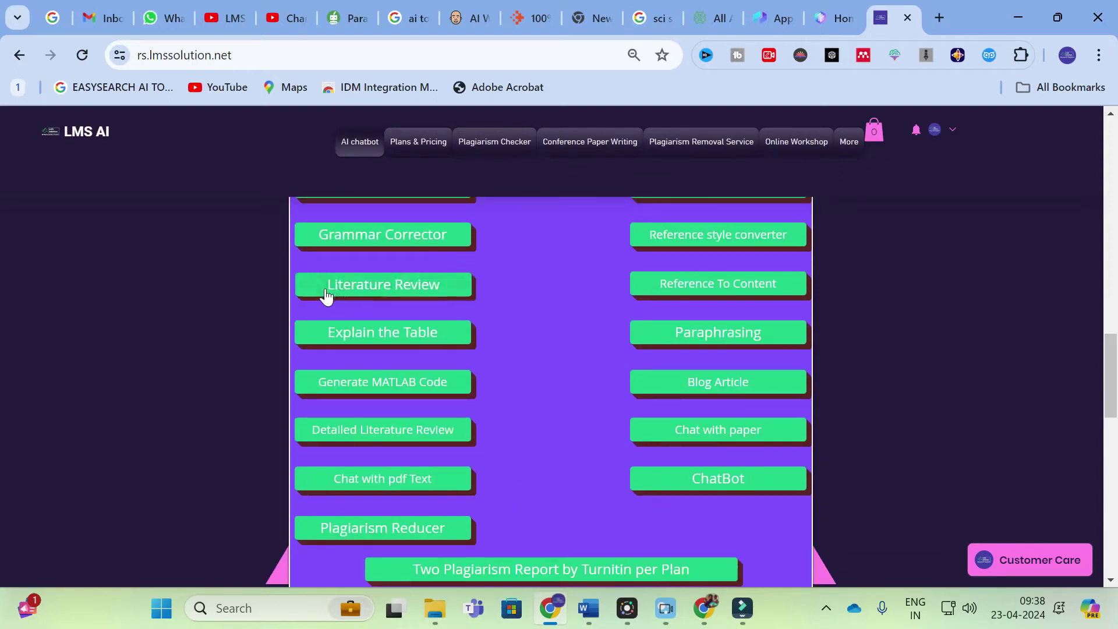
click(379, 290)
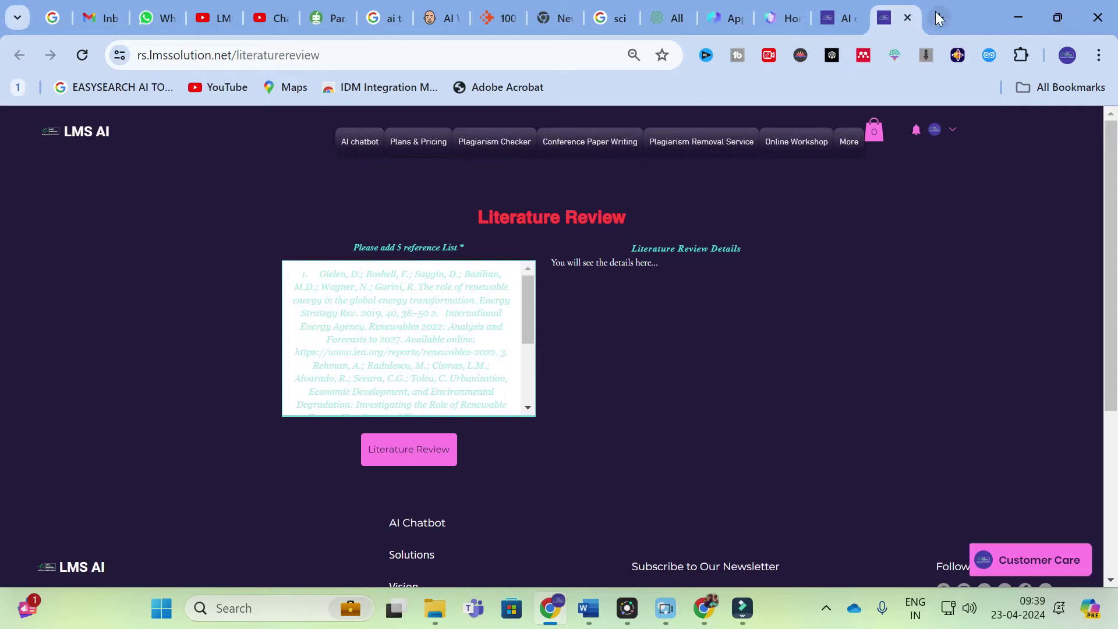
Search Google for "solar mdpi" in a new tab.
key(ctrl+t)
click(452, 382)
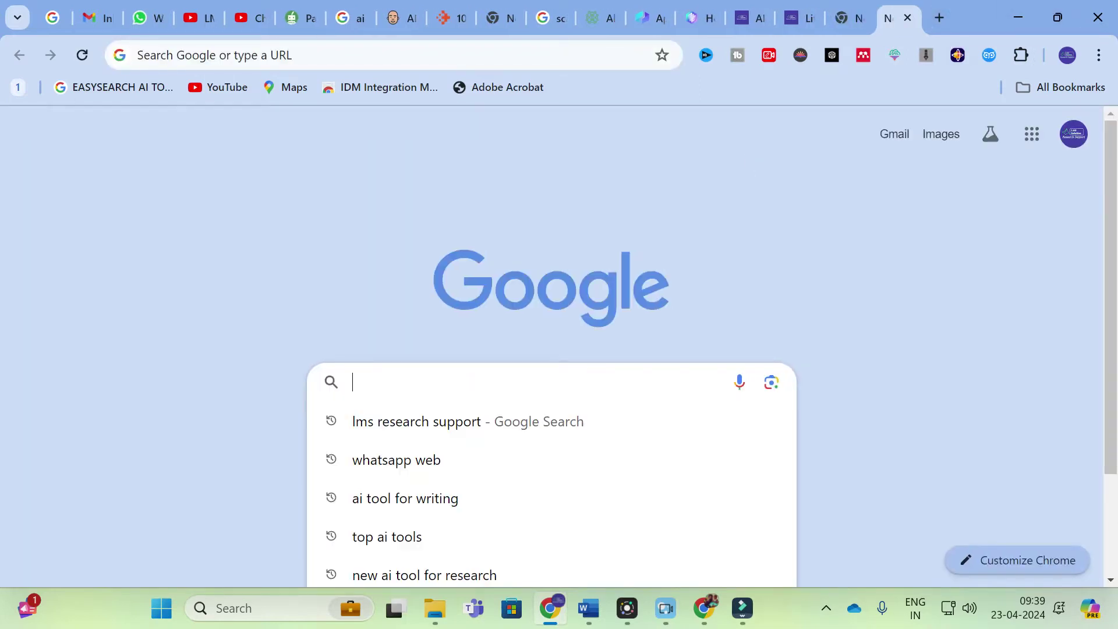
text(soalr)
key(BackSpace)
key(BackSpace)
key(BackSpace)
text(lar)
key(Return)
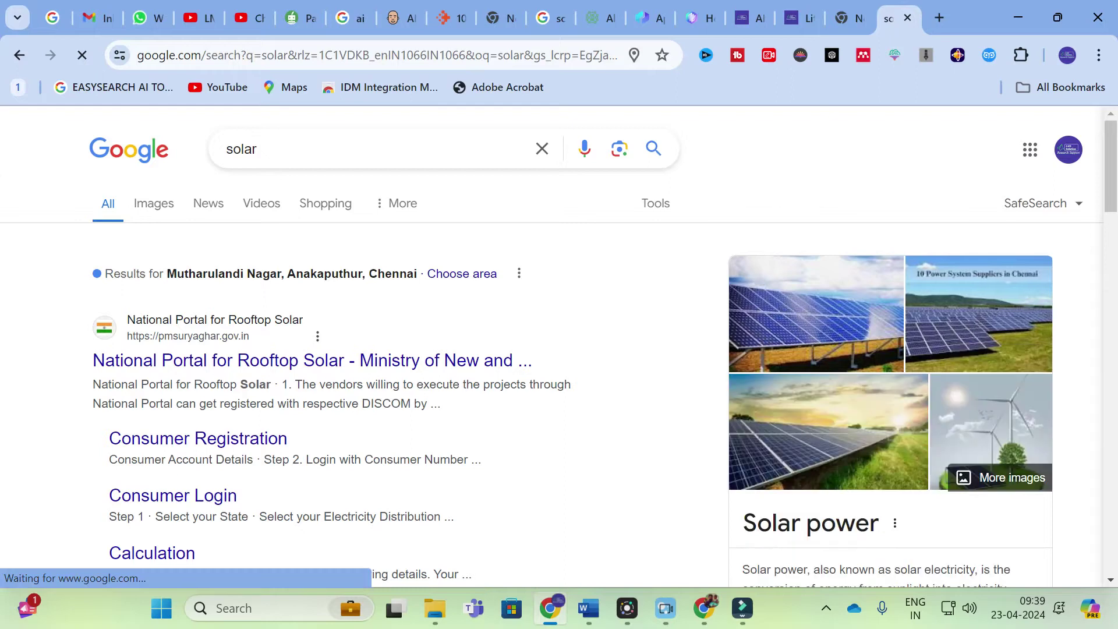
click(307, 151)
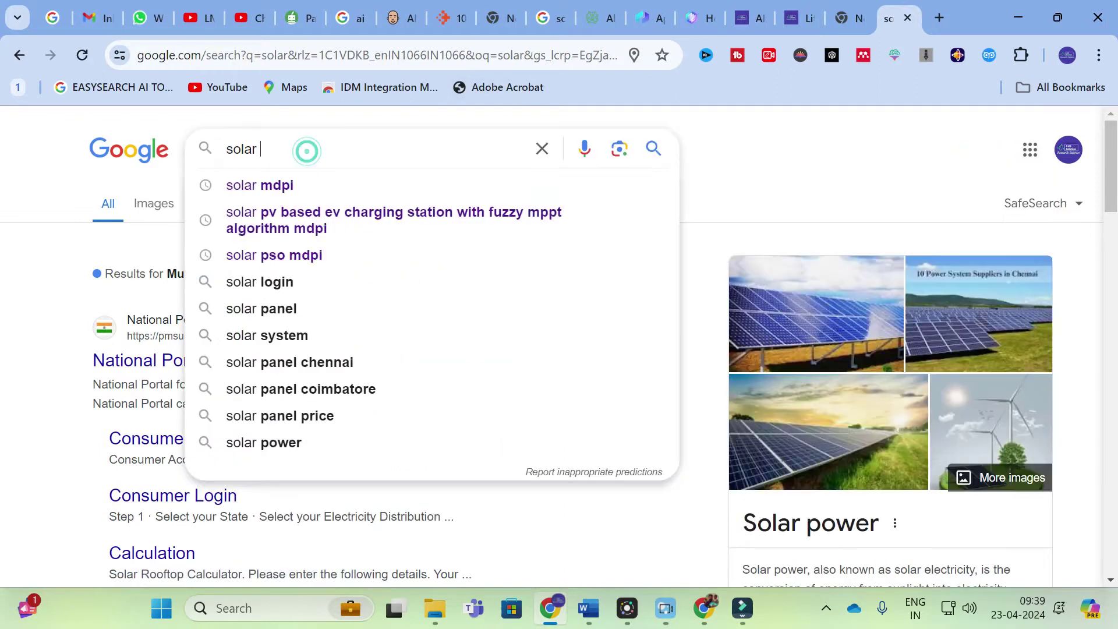
text(mdpi)
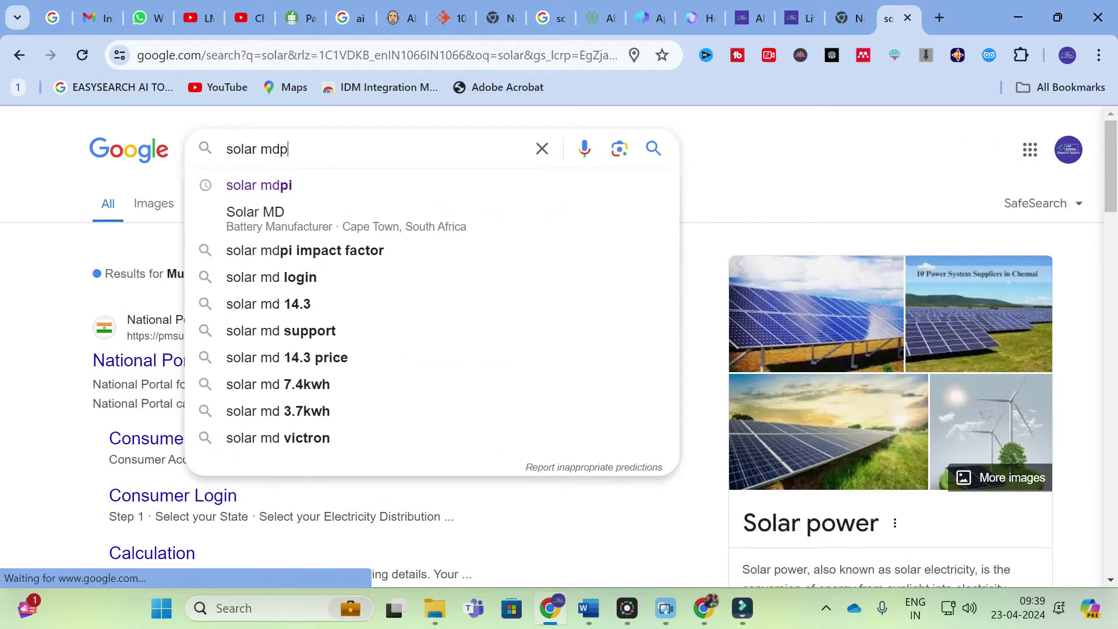
key(Return)
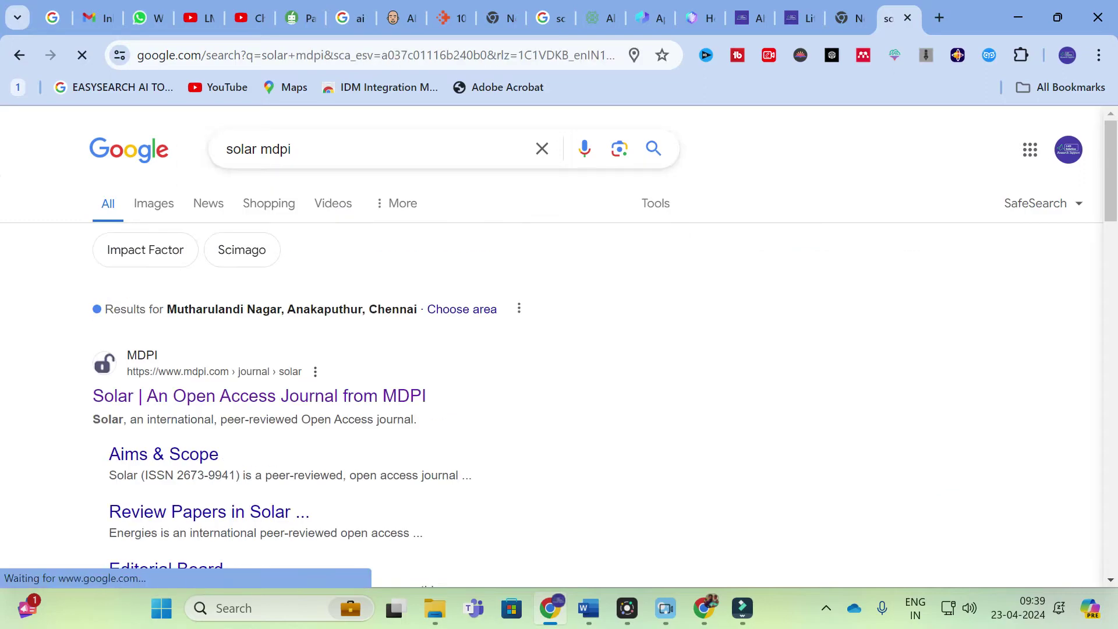
Open the MDPI article "Opportunities, Challenges, and Future Prospects of the ..." from the search results.
scroll(298, 323, down, 8)
scroll(298, 324, down, 5)
scroll(294, 324, up, 1)
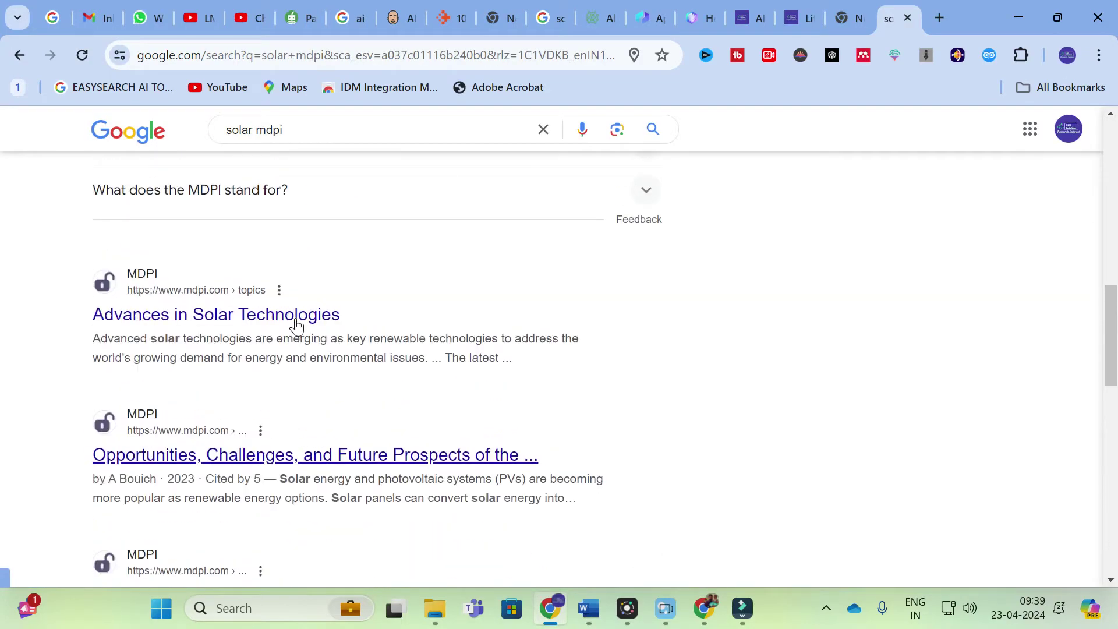
scroll(162, 383, down, 1)
click(185, 370)
Copy the first five entries of the article's References section.
scroll(1050, 361, down, 20)
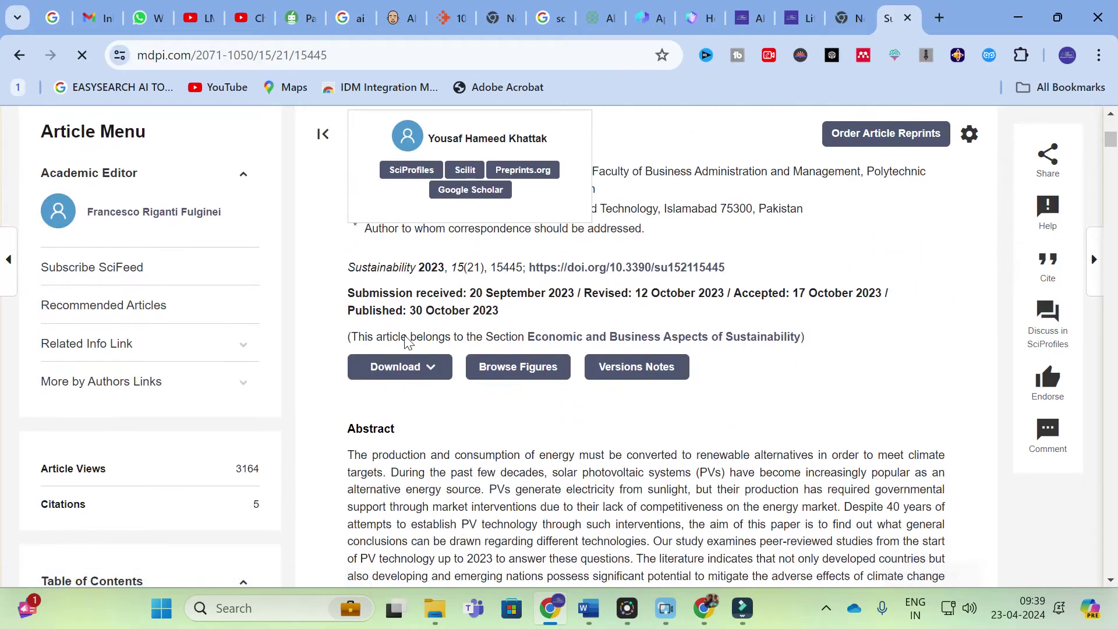
scroll(647, 373, down, 15)
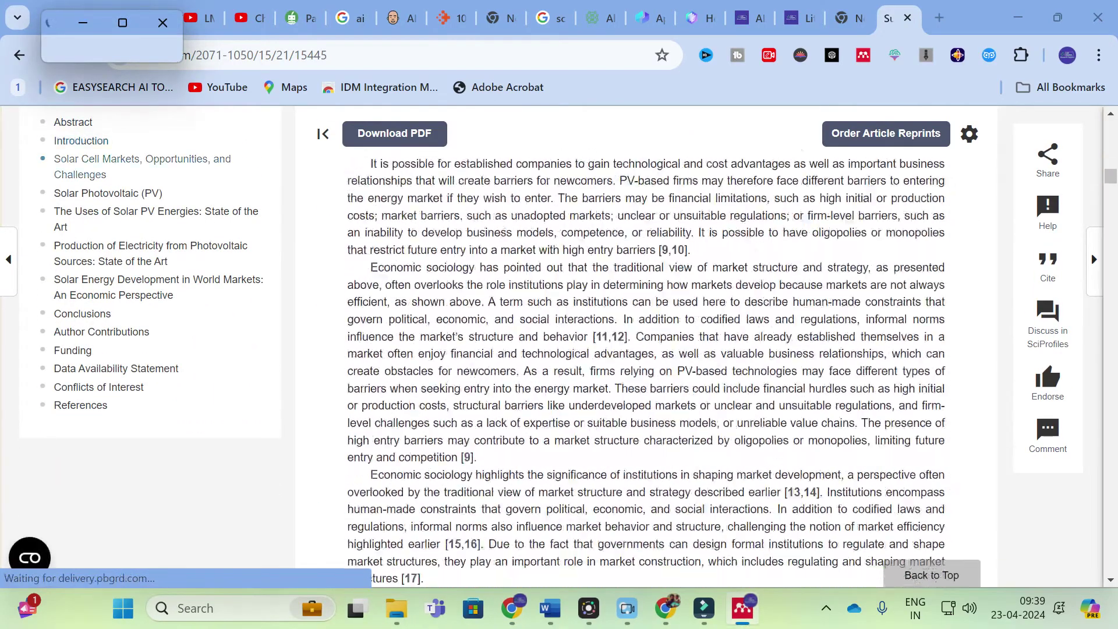
drag(1111, 212, 1110, 395)
mouse_move(381, 295)
mouse_down()
mouse_move(430, 296)
mouse_move(670, 486)
mouse_move(667, 546)
mouse_up()
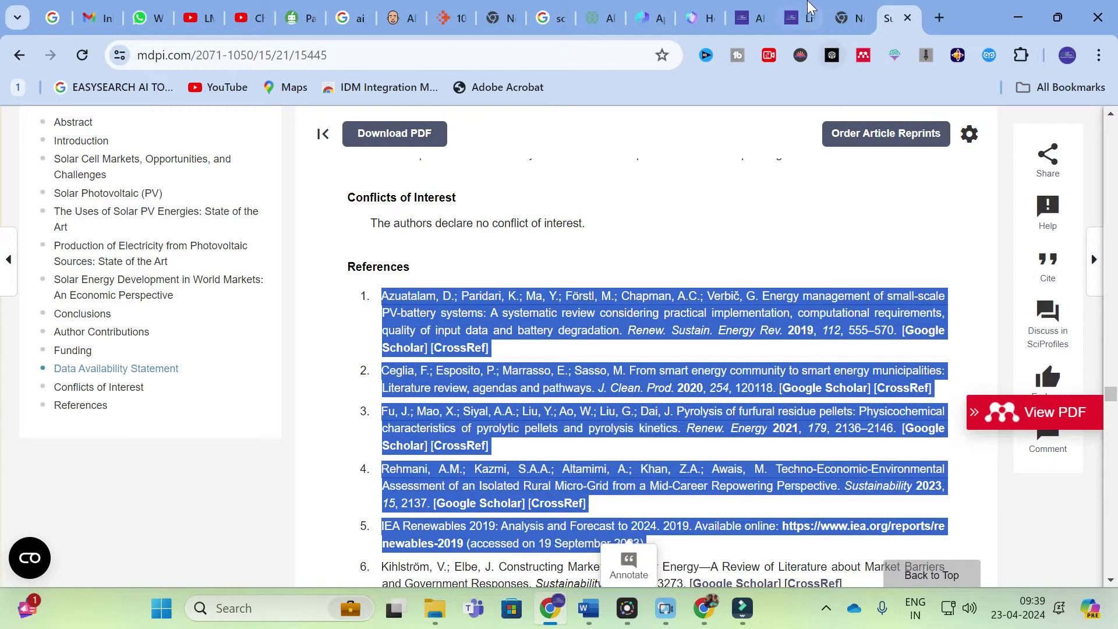
Paste the five references into the LMS AI Literature Review tool and generate the literature review.
click(798, 18)
click(390, 289)
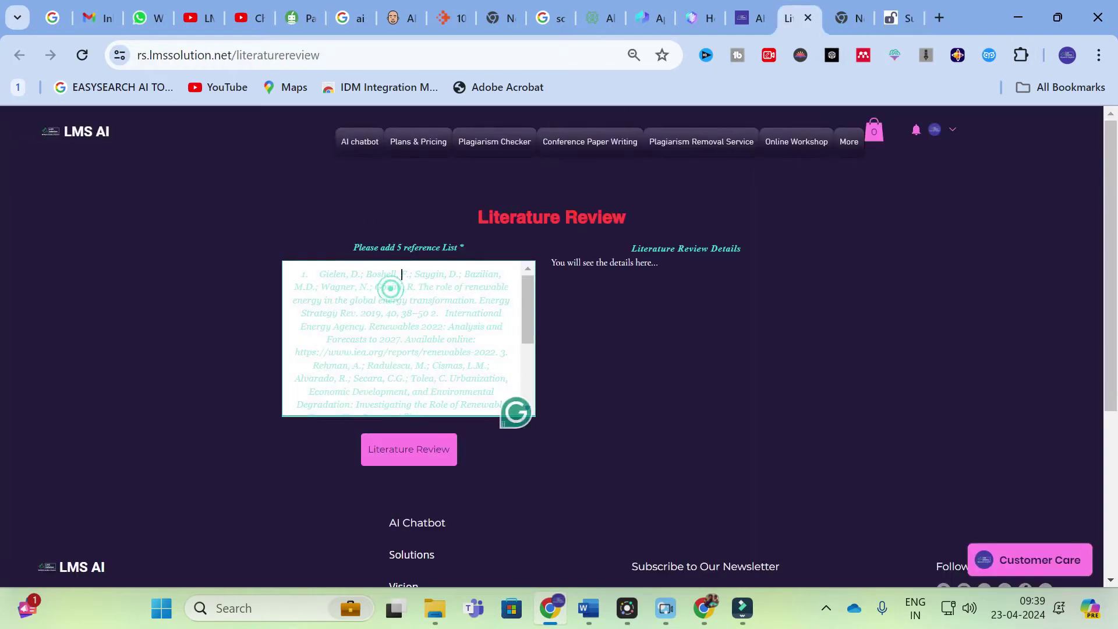
key(ctrl+v)
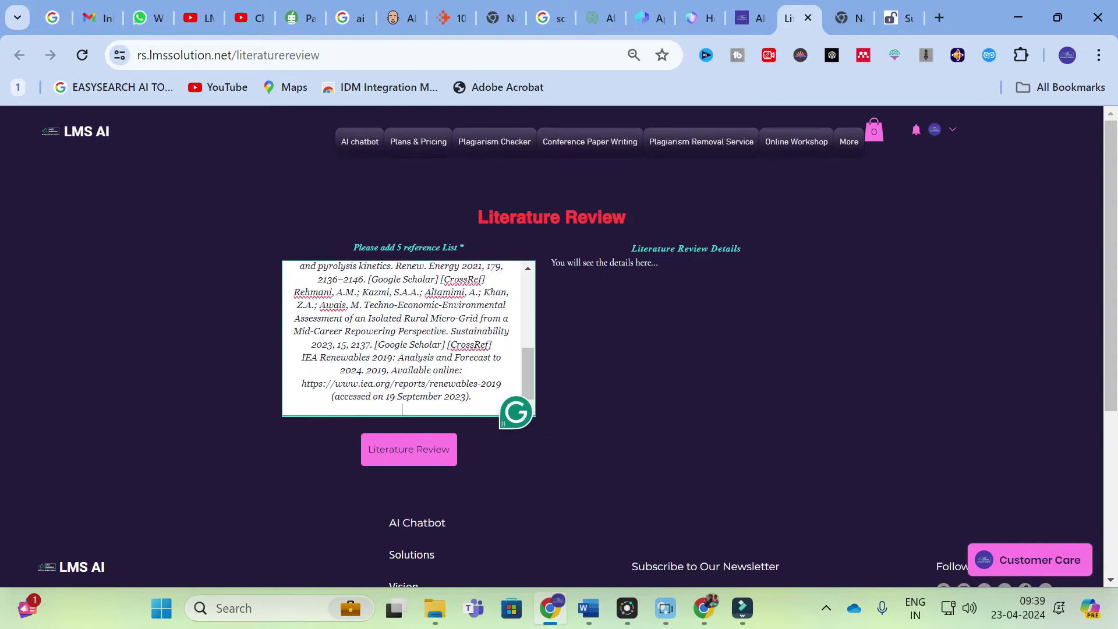
click(411, 452)
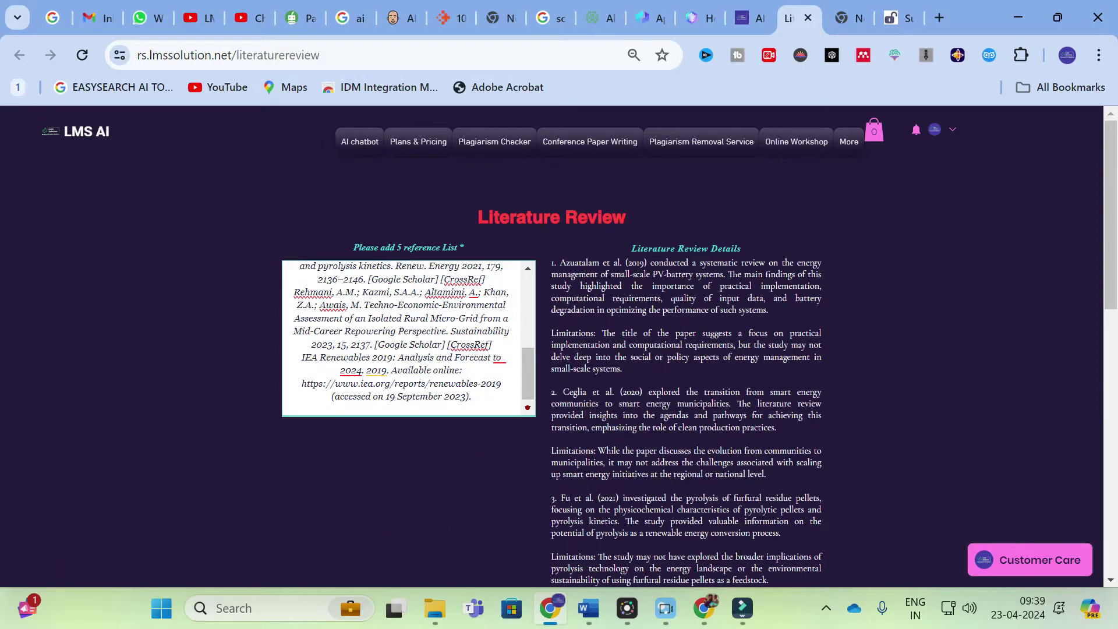
Read through the generated literature review details and enlarge the page for easier reading.
scroll(693, 384, down, 3)
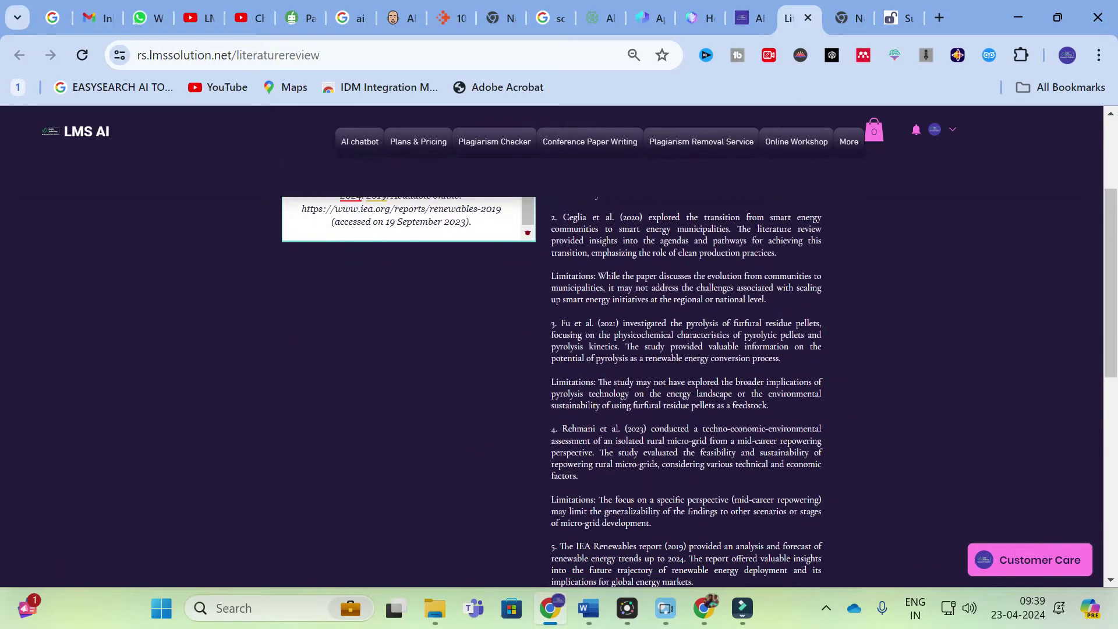
scroll(693, 384, up, 3)
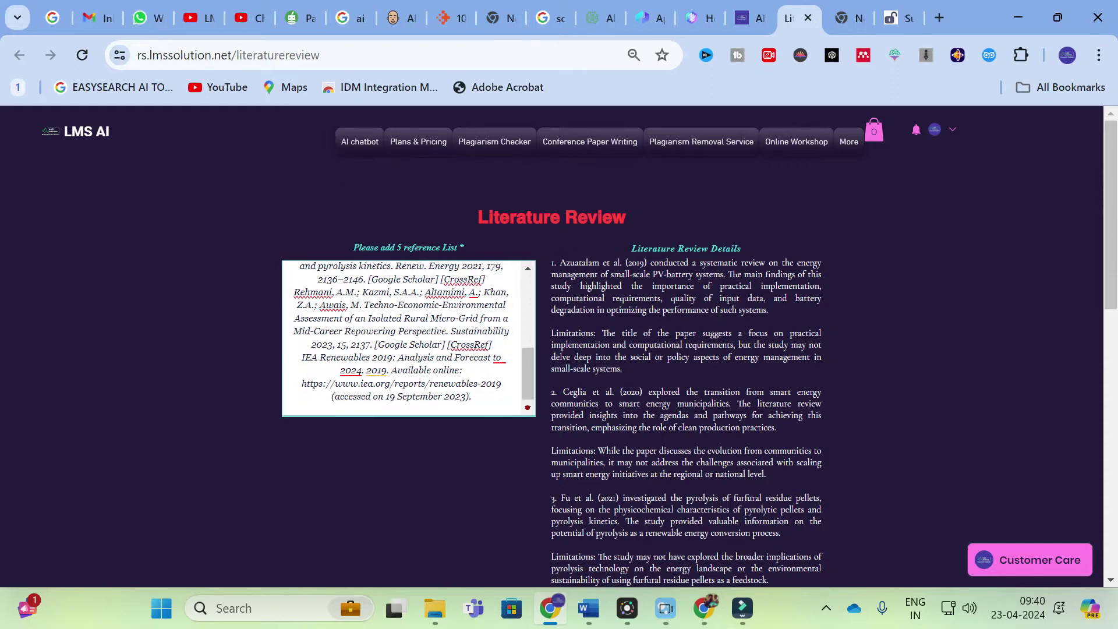
key(ctrl+plus)
key(ctrl+plus)
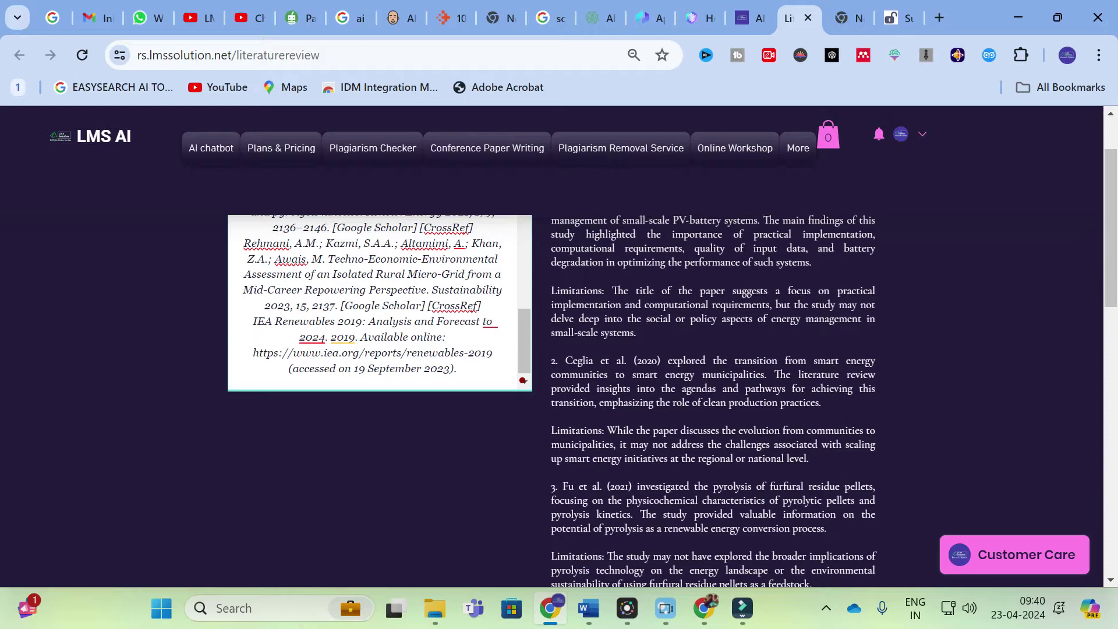
scroll(705, 335, up, 2)
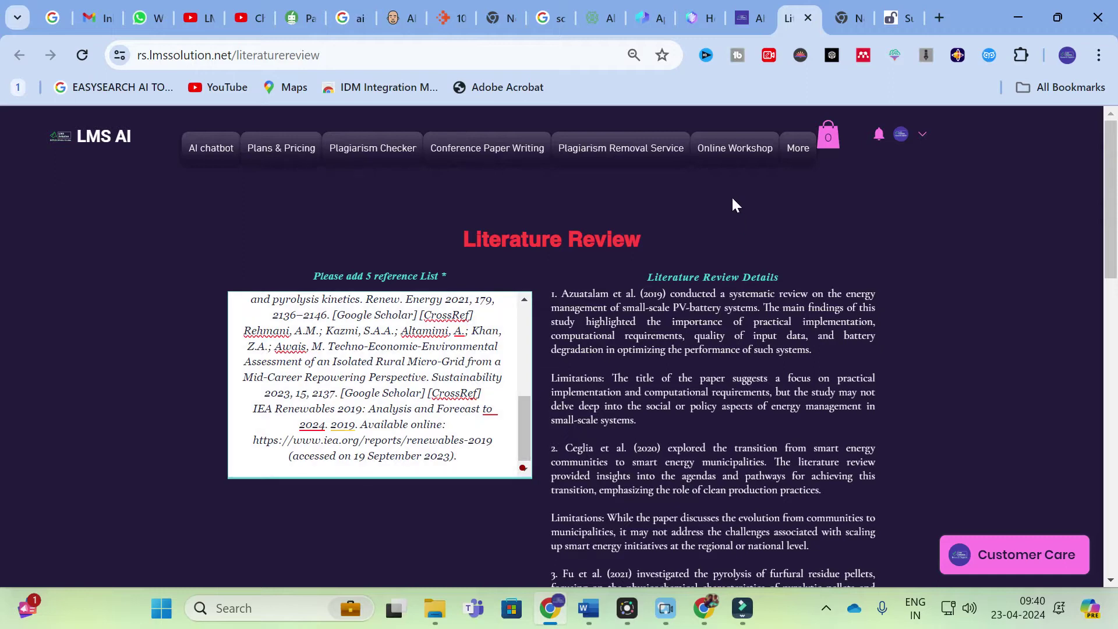
Open the Reference To Content tool from the LMS AI templates and paste the five copied references into its reference field.
click(735, 21)
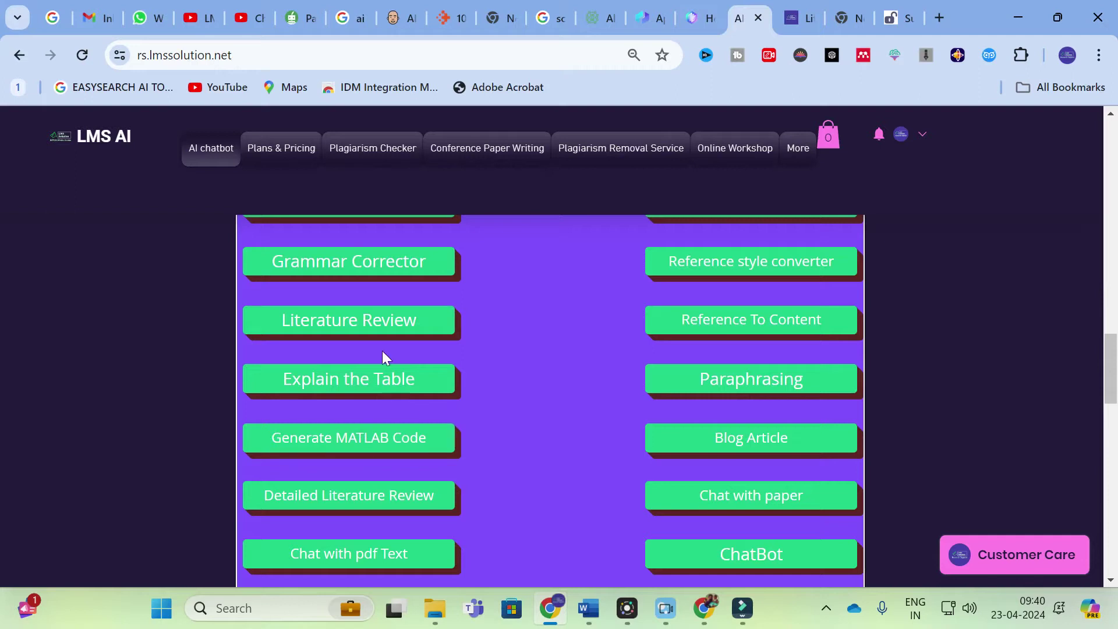
click(748, 326)
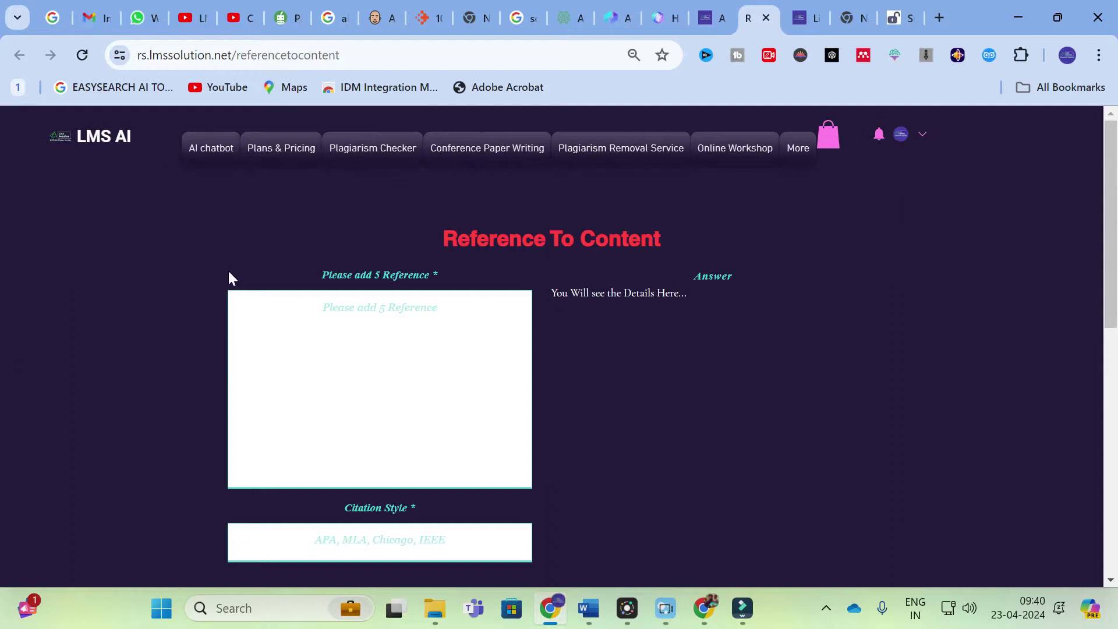
scroll(205, 354, down, 4)
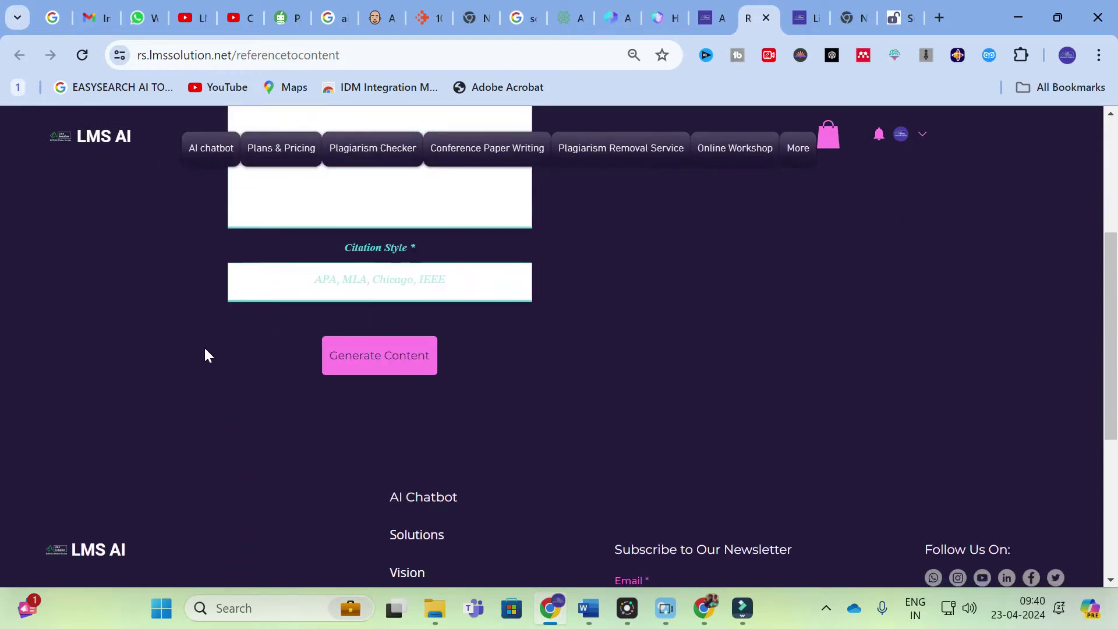
scroll(204, 355, up, 4)
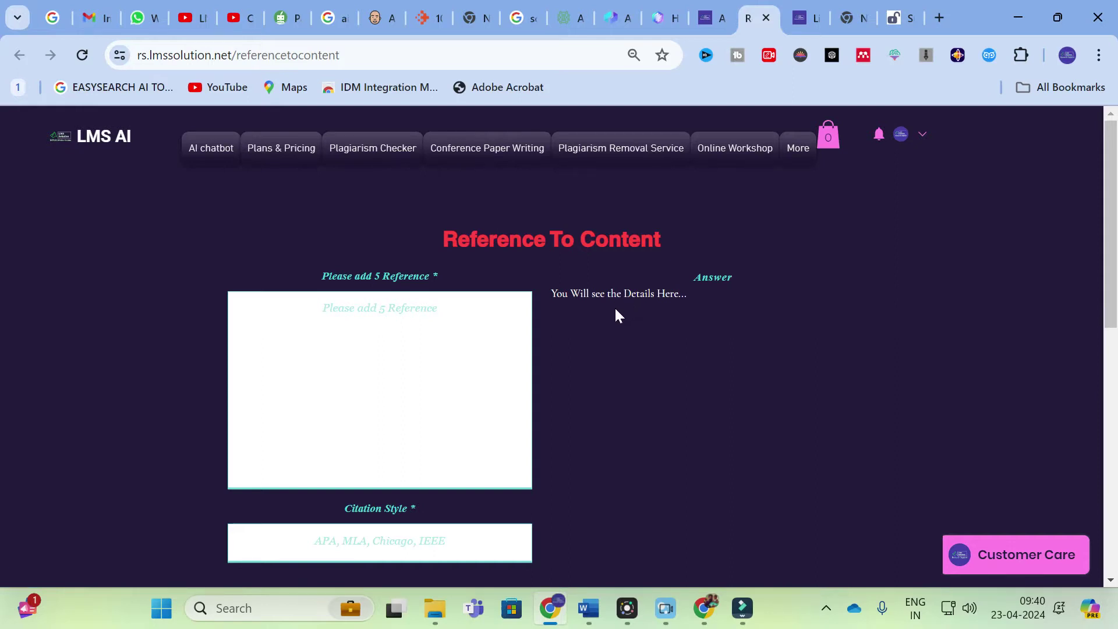
click(377, 317)
key(ctrl+v)
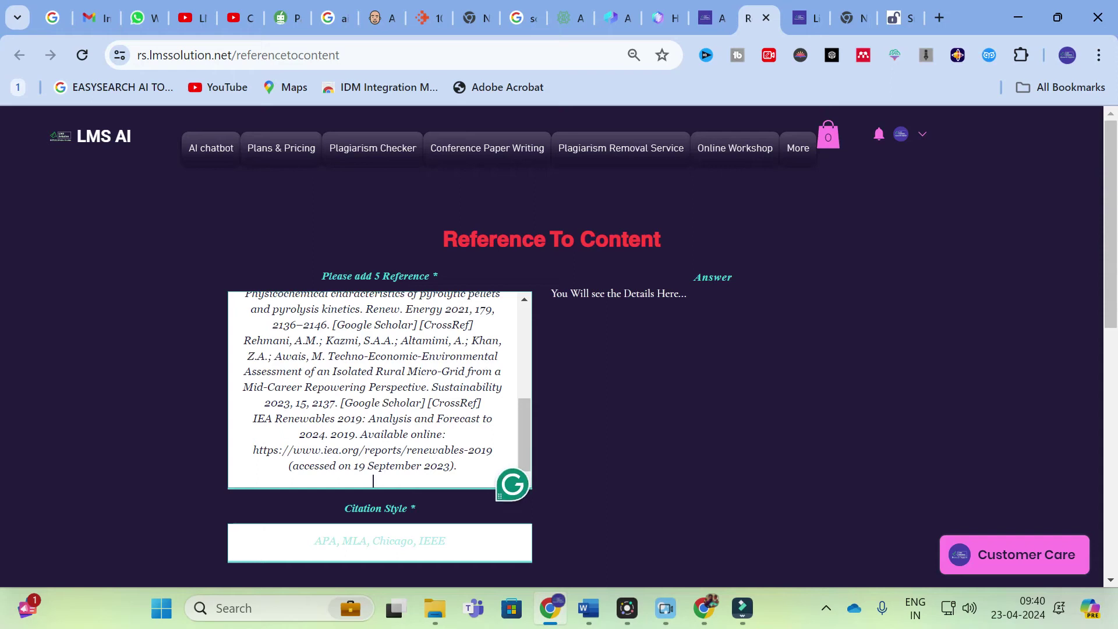
Generate content from the five references with the citation style apa and check the in-text citations in the answer.
click(350, 541)
text(apa)
scroll(556, 464, down, 3)
click(373, 454)
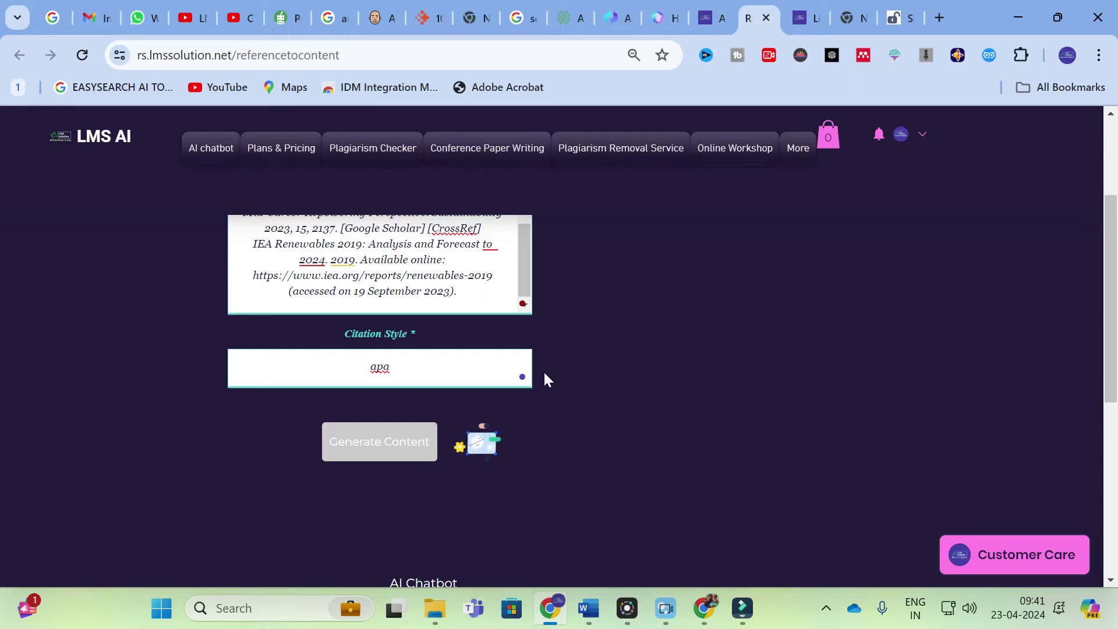
scroll(548, 371, up, 3)
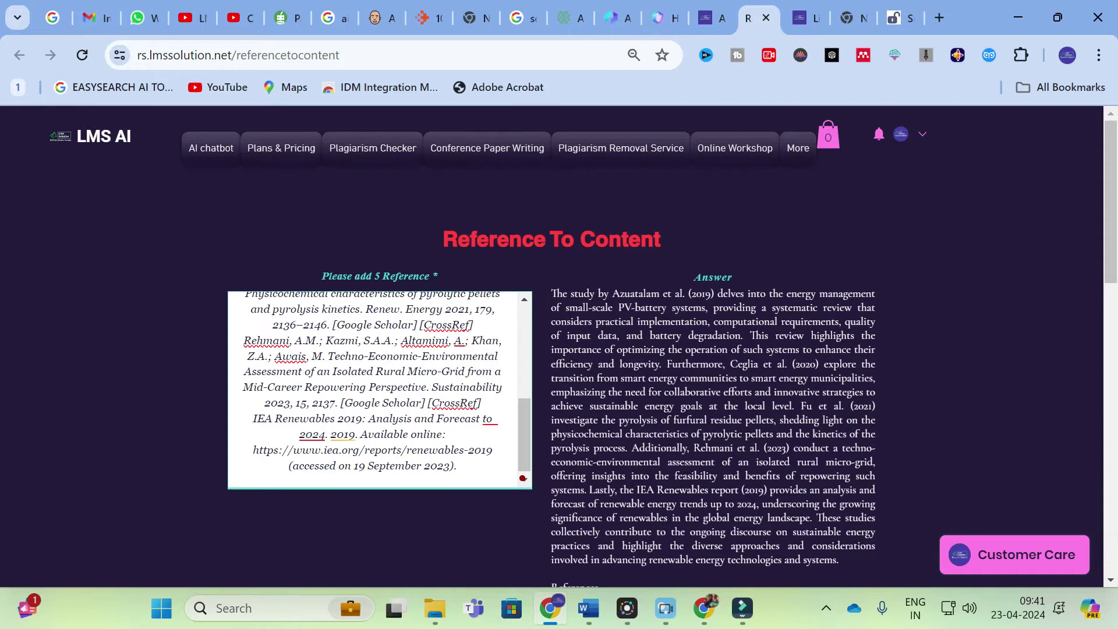
drag(552, 294, 716, 294)
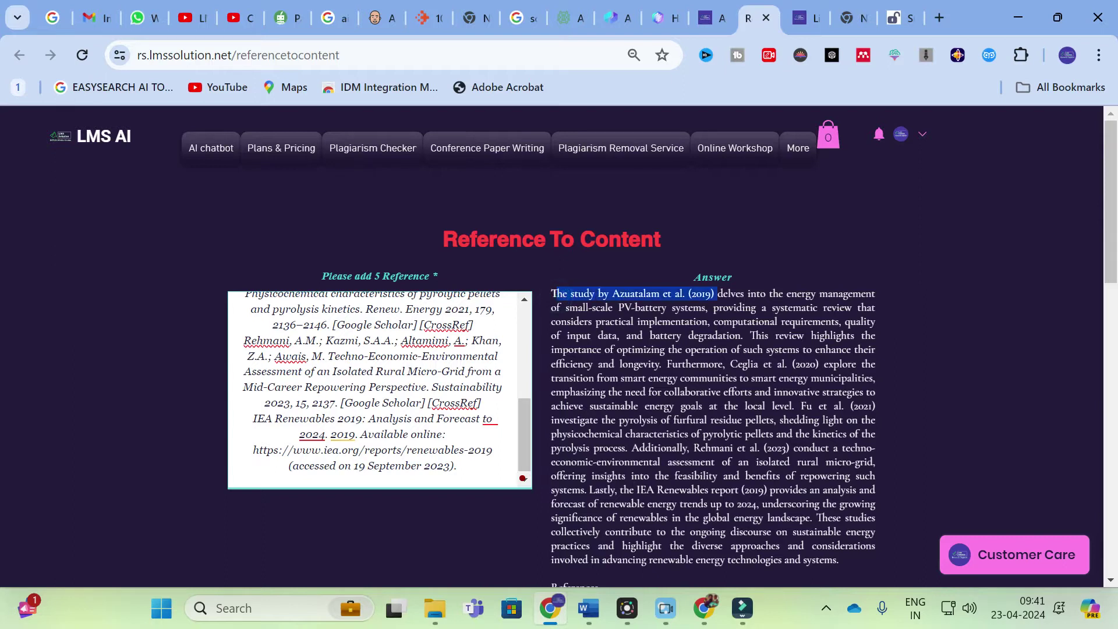
drag(737, 364, 839, 364)
drag(694, 448, 810, 448)
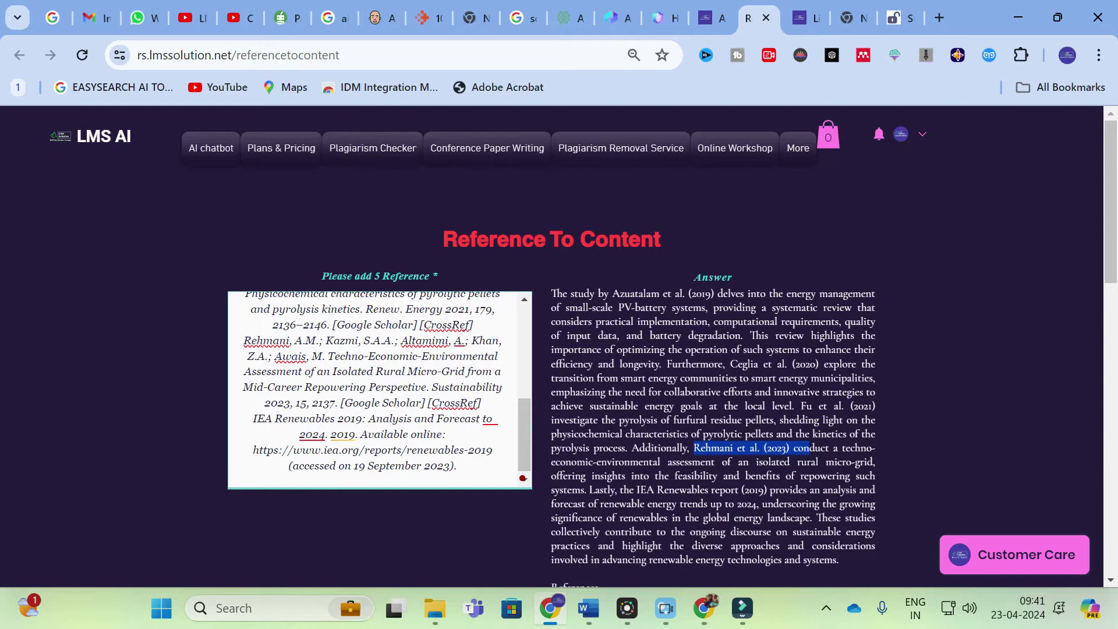
Open the Detailed Literature Review tool from the LMS AI templates and look over its input fields.
click(714, 18)
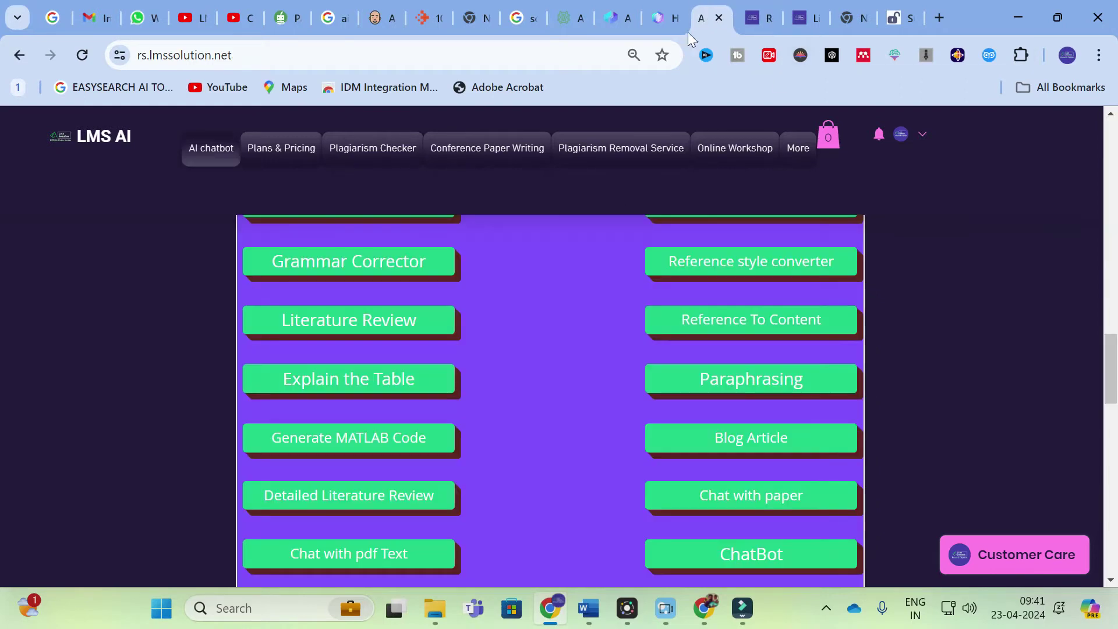
scroll(344, 364, down, 1)
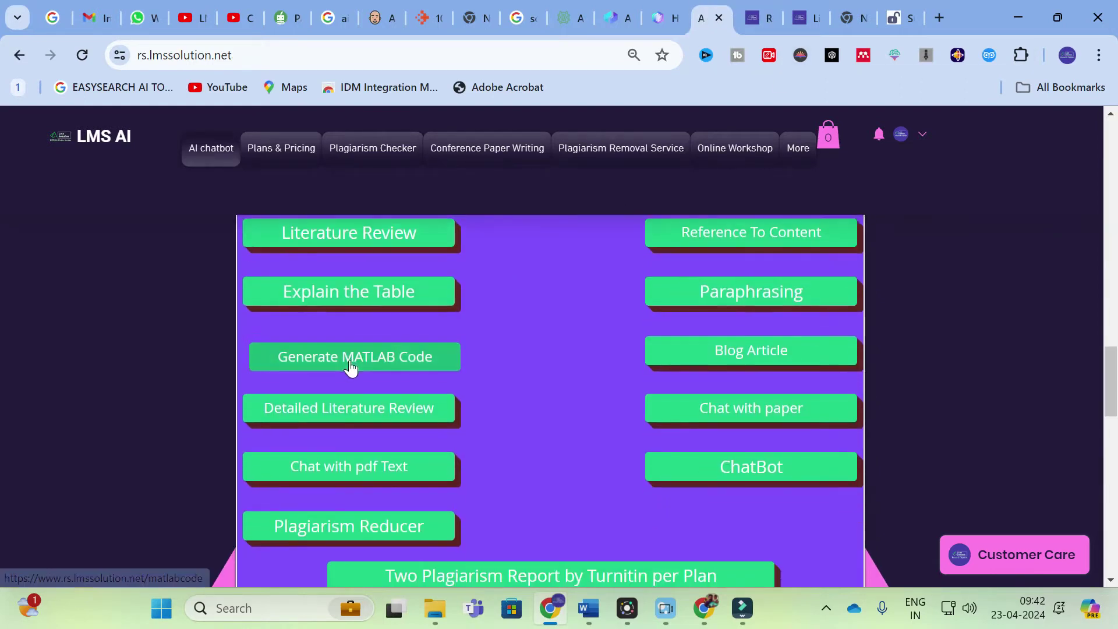
click(303, 414)
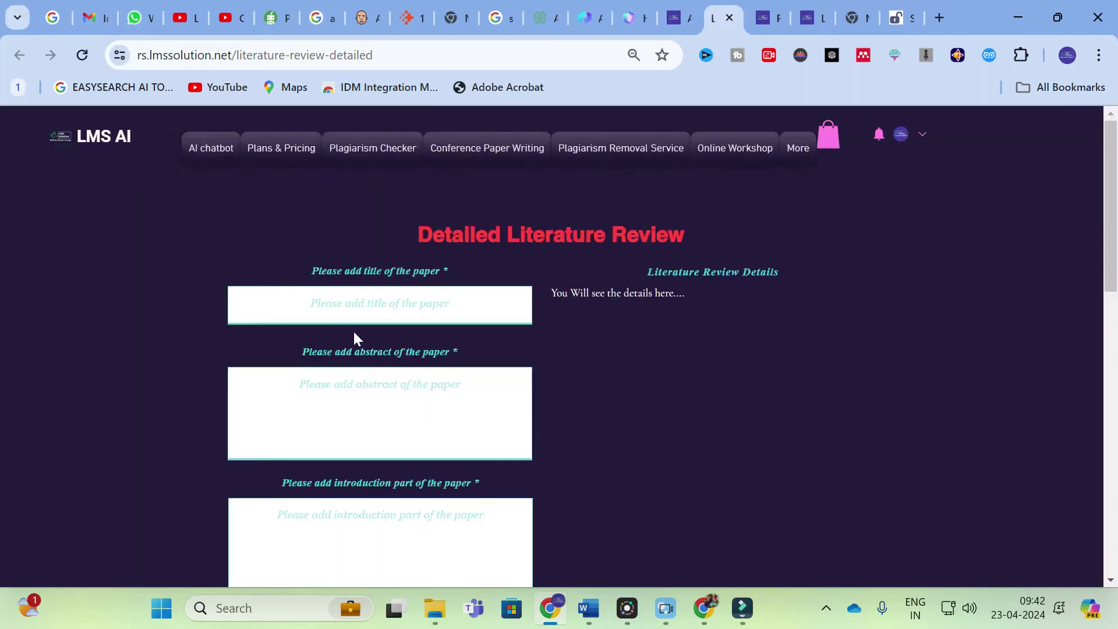
scroll(352, 328, down, 4)
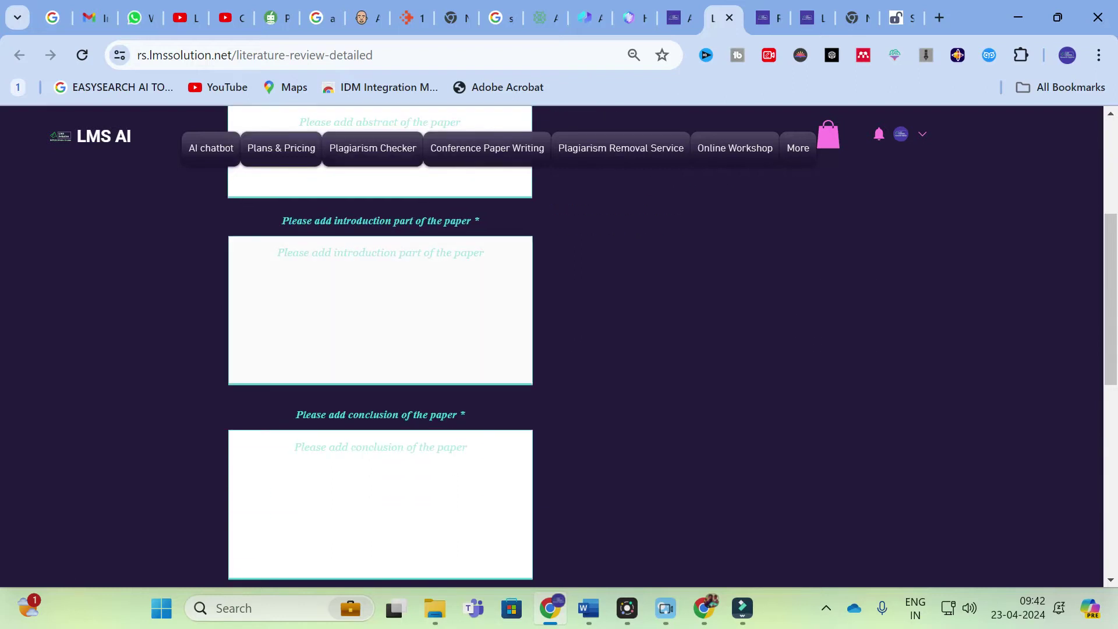
scroll(352, 329, up, 3)
scroll(341, 331, up, 1)
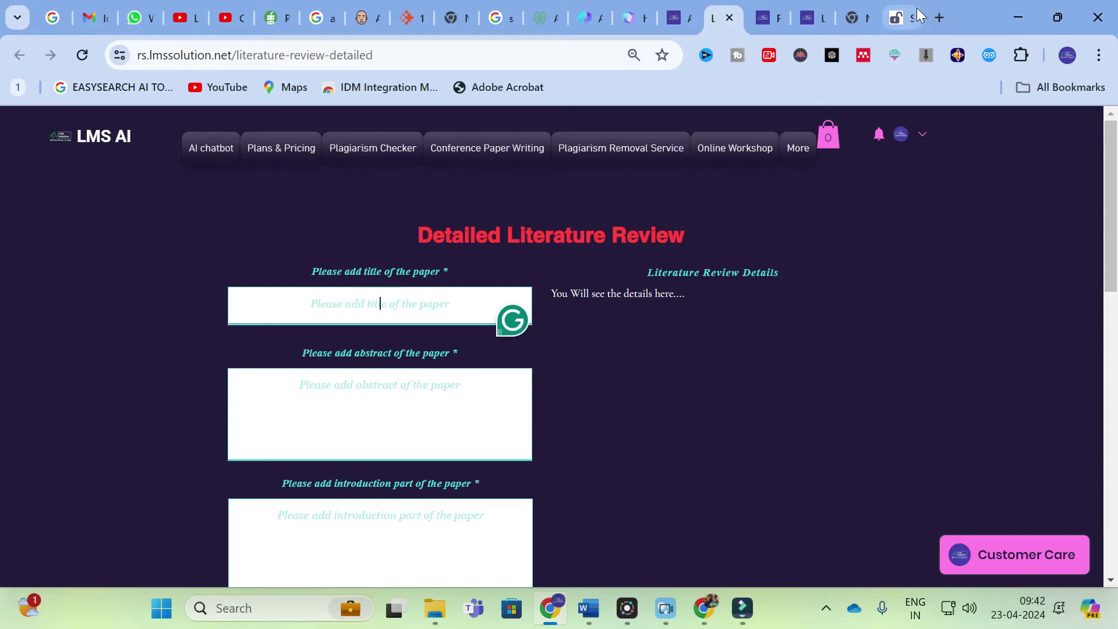
Copy the title of the MDPI solar cell market article into the paper title field of Detailed Literature Review.
click(897, 18)
scroll(674, 222, up, 2)
key(Home)
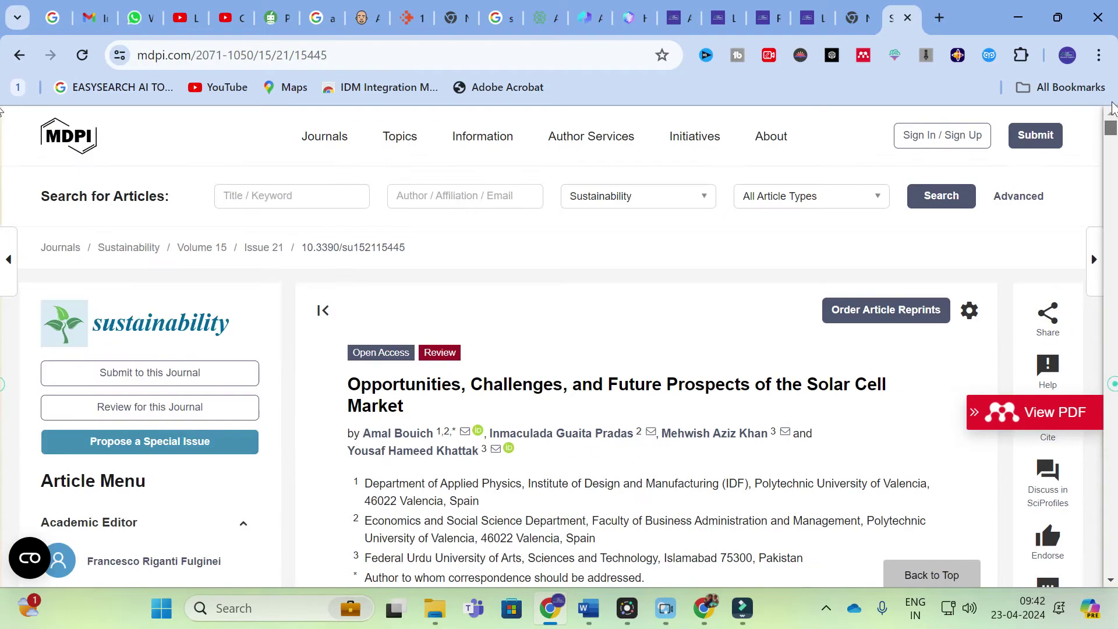
scroll(411, 322, down, 1)
triple_click(452, 325)
key(ctrl+c)
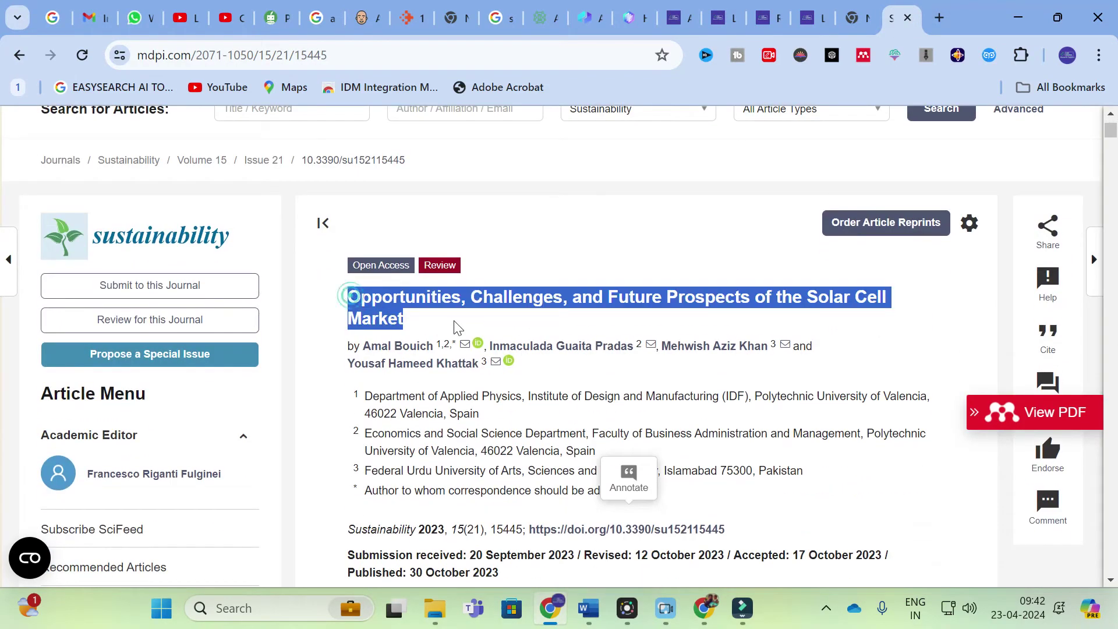
click(755, 23)
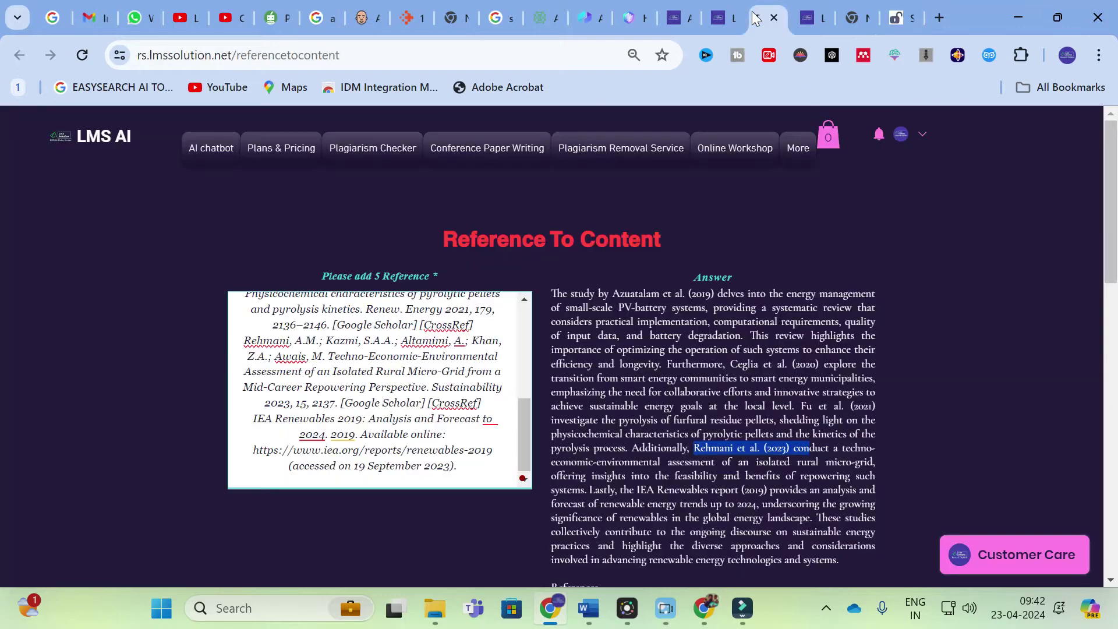
click(729, 17)
click(379, 304)
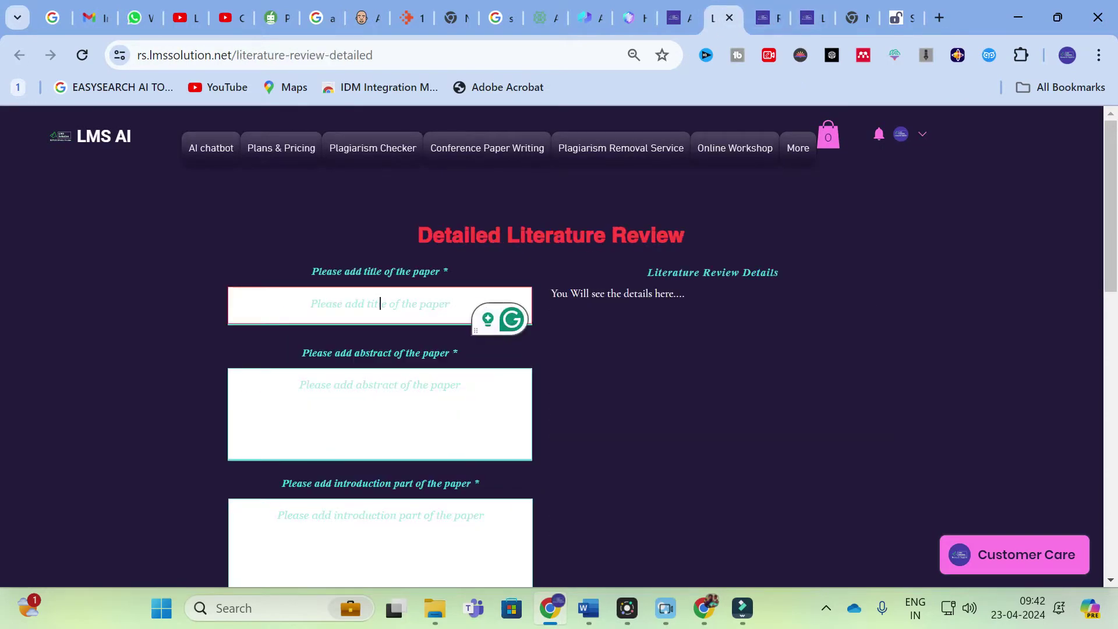
key(ctrl+v)
Copy the article's full abstract text from the MDPI page into the abstract field of the review form.
click(380, 385)
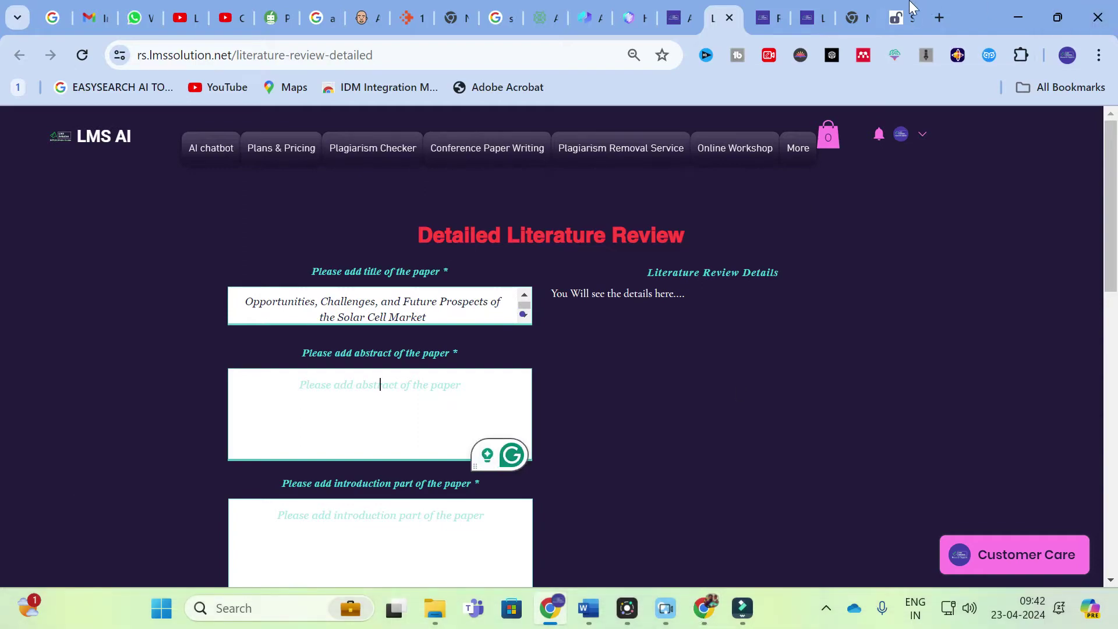
click(906, 17)
scroll(557, 266, down, 5)
scroll(556, 349, down, 3)
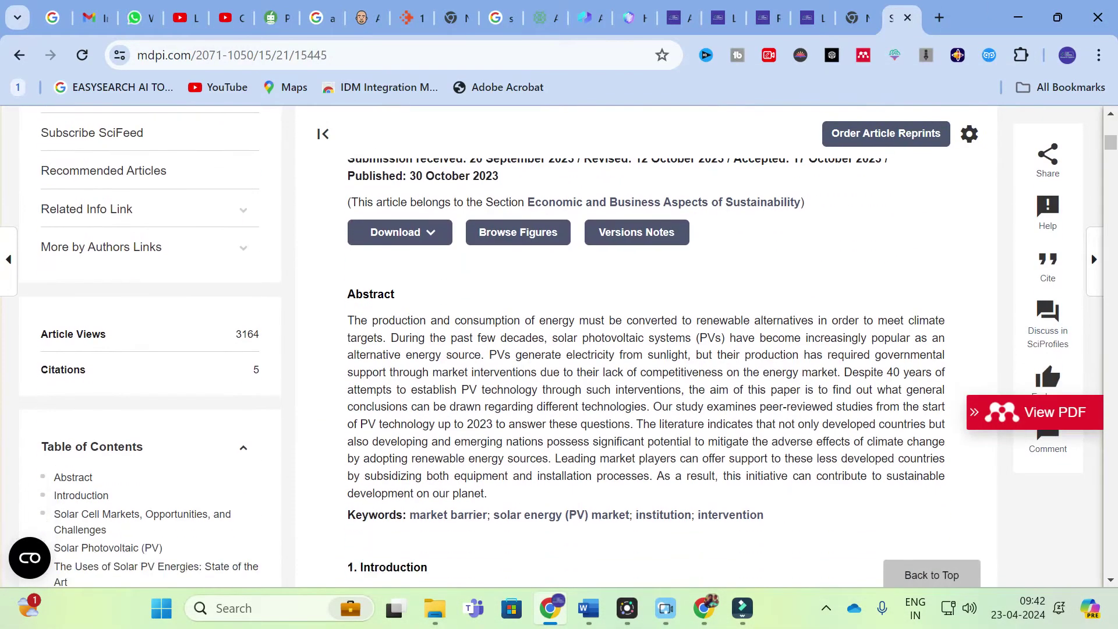
drag(348, 193, 527, 370)
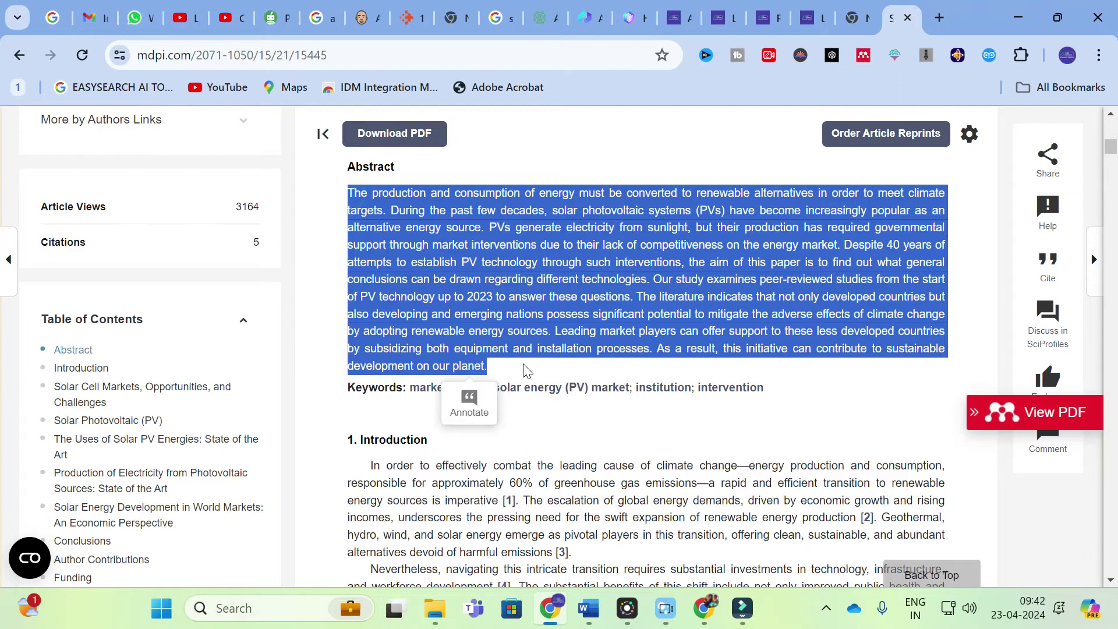
click(718, 7)
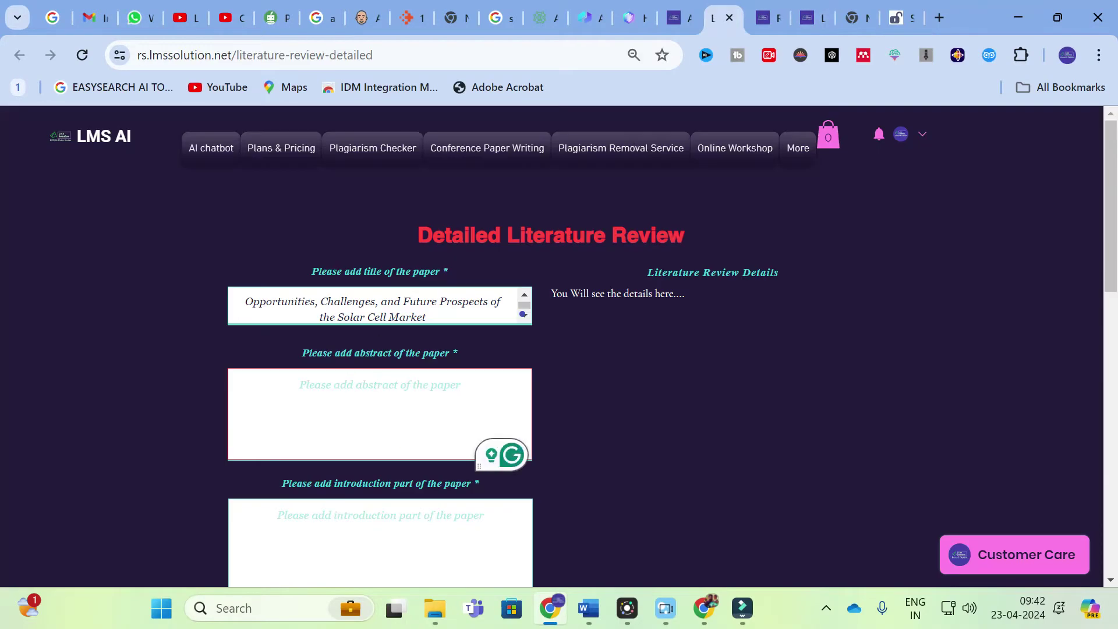
key(ctrl+v)
Copy the article's Introduction text, from its first paragraph through citation [7], into the introduction field of the review form.
click(917, 8)
scroll(1050, 362, down, 7)
scroll(1049, 361, up, 5)
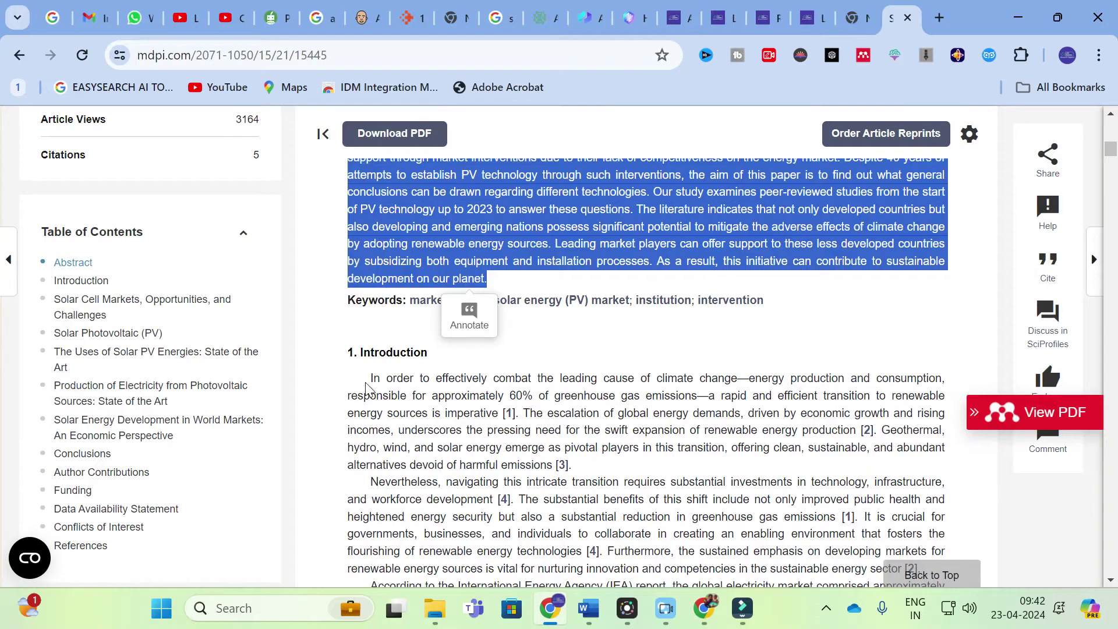
mouse_move(371, 379)
mouse_down()
mouse_move(494, 566)
mouse_move(507, 203)
mouse_move(583, 154)
mouse_move(757, 521)
mouse_move(778, 524)
mouse_up()
click(732, 16)
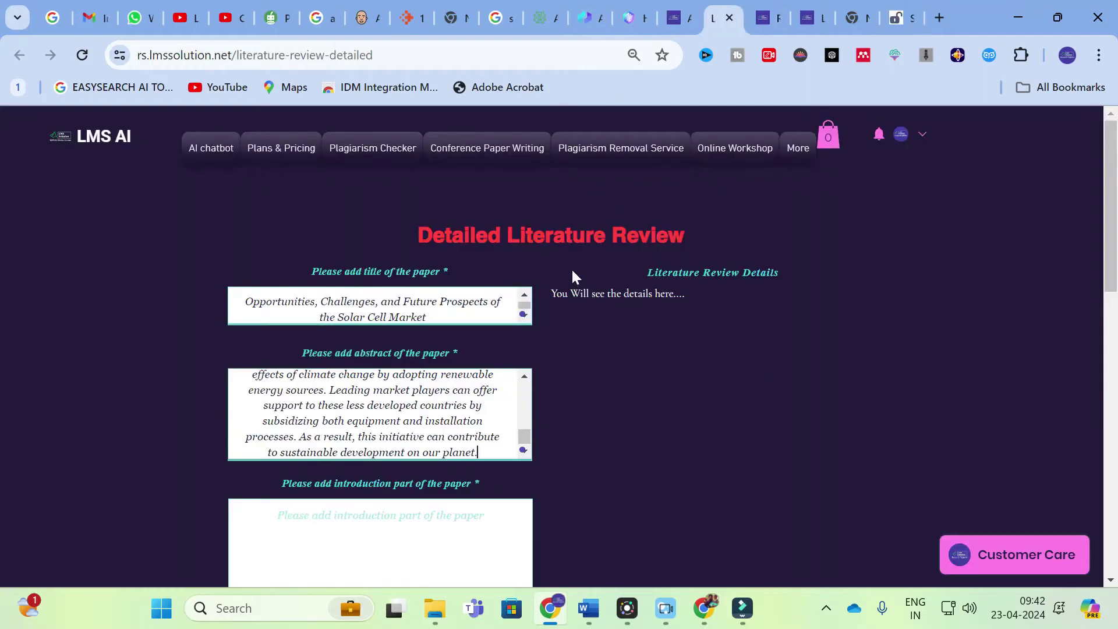
click(349, 511)
key(ctrl+v)
Copy the text of the article's section 7, Conclusions, into the conclusion field of the review form.
scroll(614, 426, down, 4)
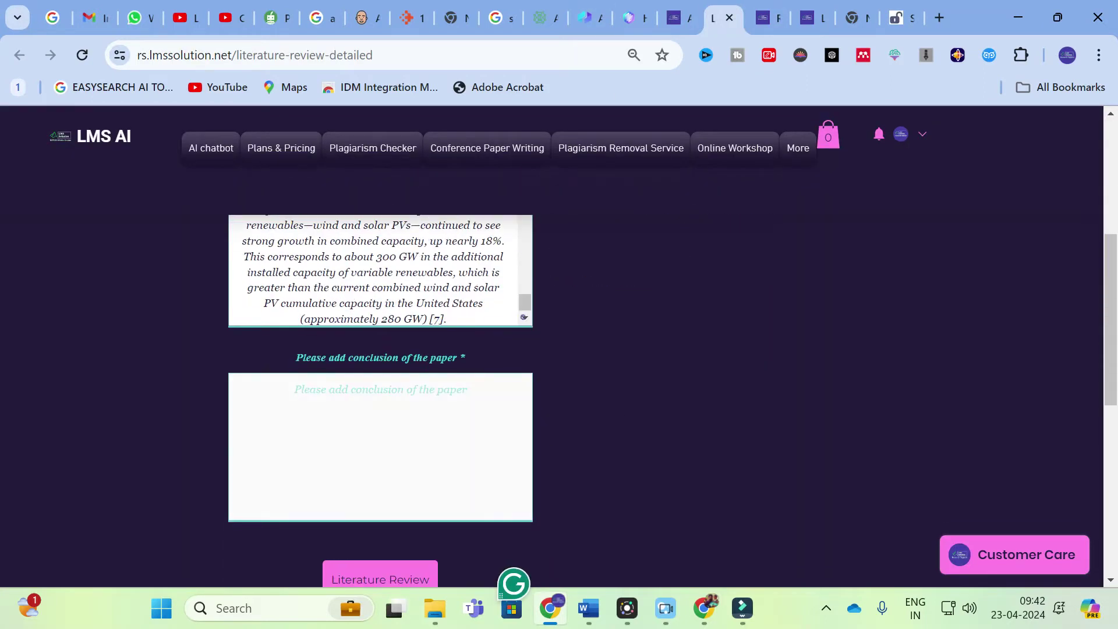
click(366, 398)
click(897, 17)
scroll(641, 373, down, 10)
mouse_move(1111, 175)
mouse_down()
mouse_move(1112, 408)
mouse_move(1113, 369)
mouse_up()
scroll(641, 373, down, 2)
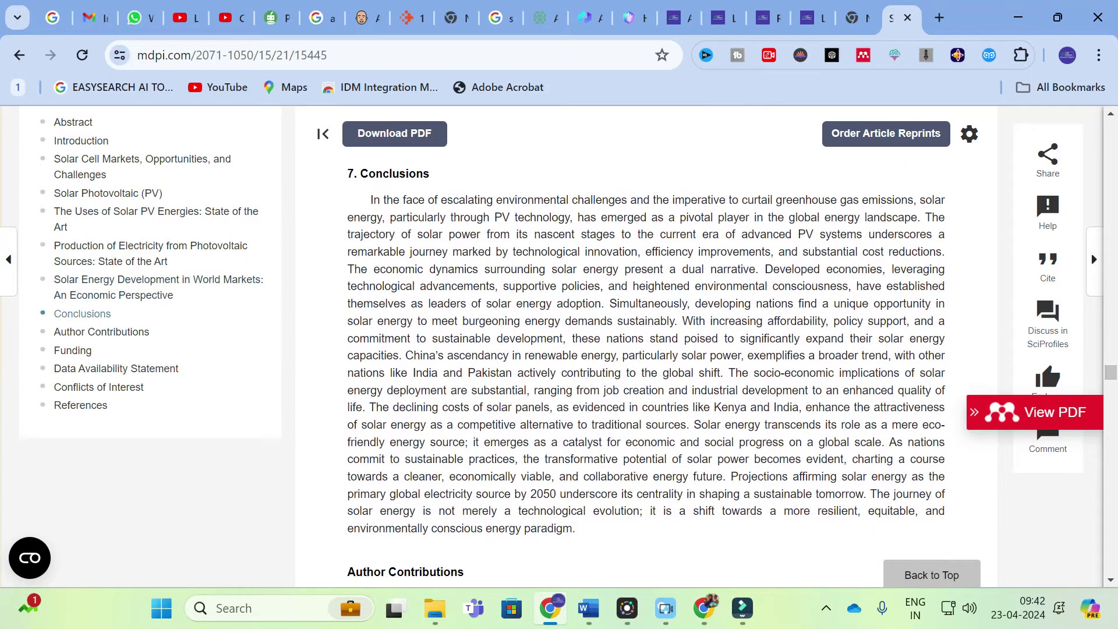
mouse_move(369, 199)
mouse_down()
mouse_move(525, 390)
mouse_move(612, 533)
mouse_up()
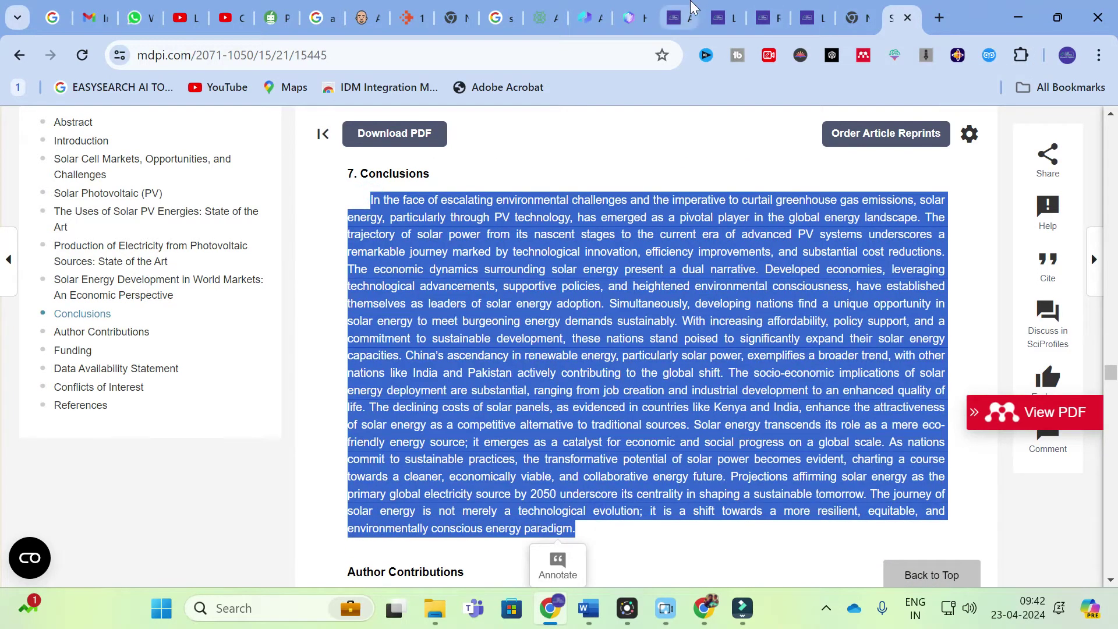
click(722, 17)
key(ctrl+v)
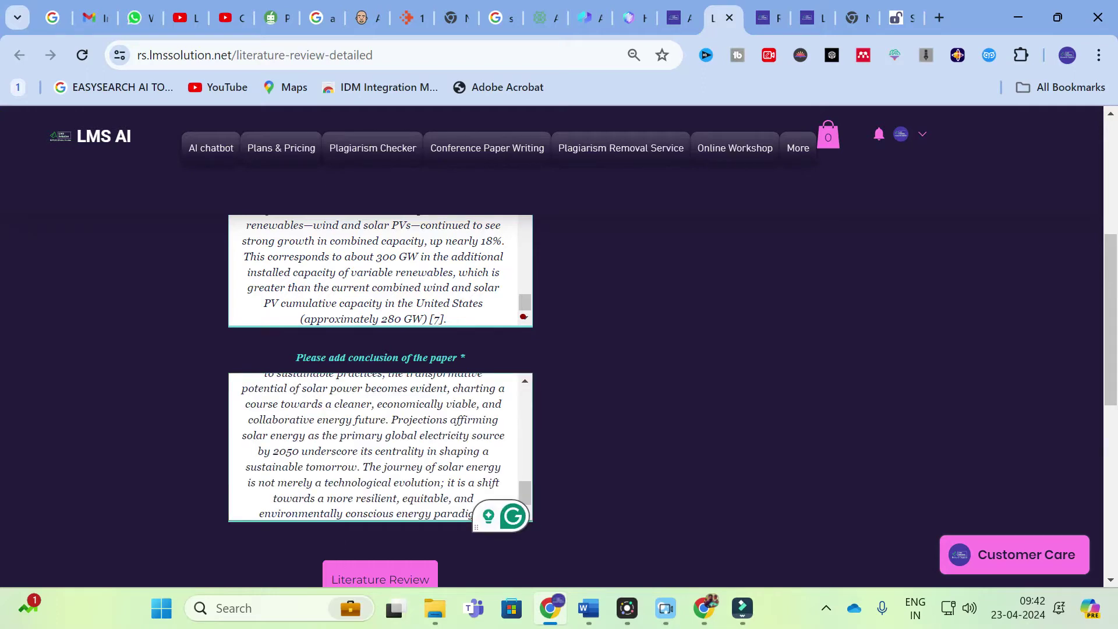
Generate the detailed literature review from the entered title, abstract, introduction and conclusion.
click(363, 579)
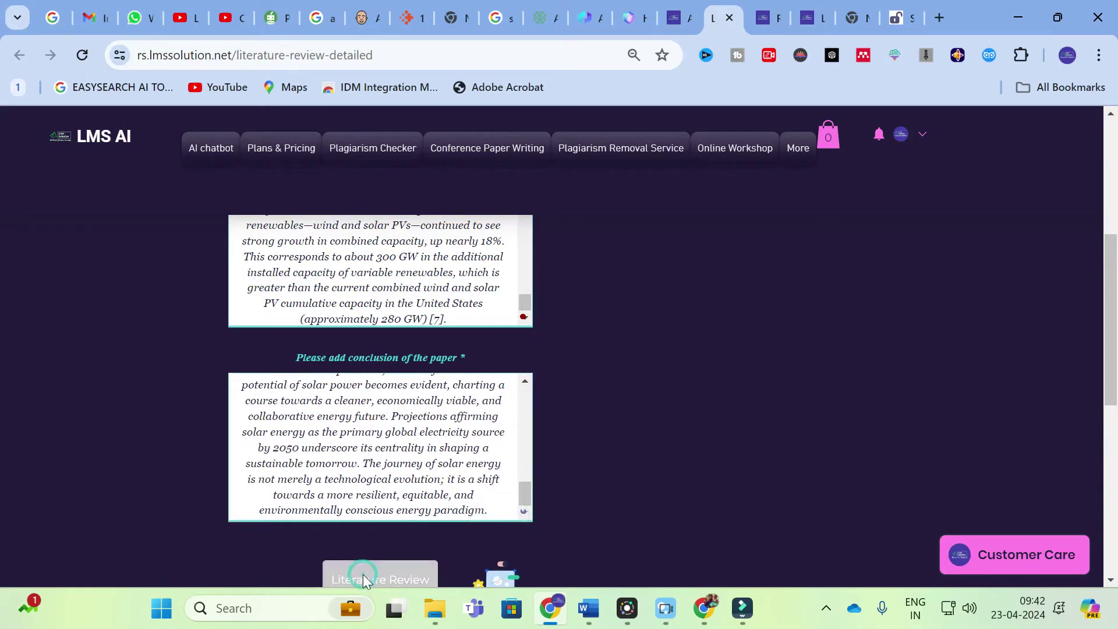
scroll(507, 501, up, 2)
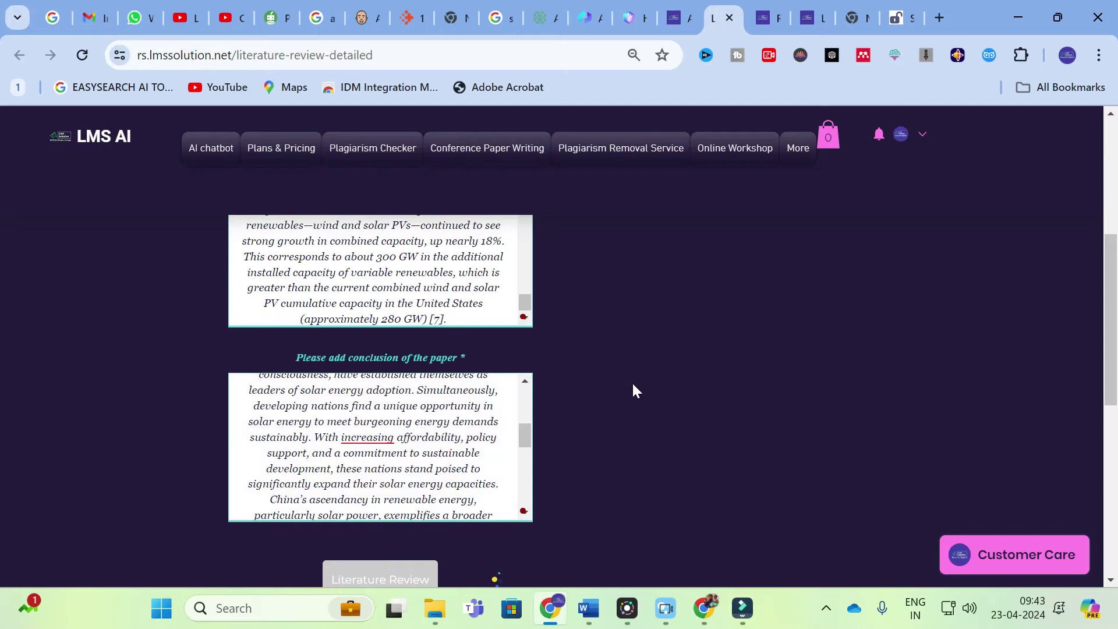
scroll(584, 394, up, 5)
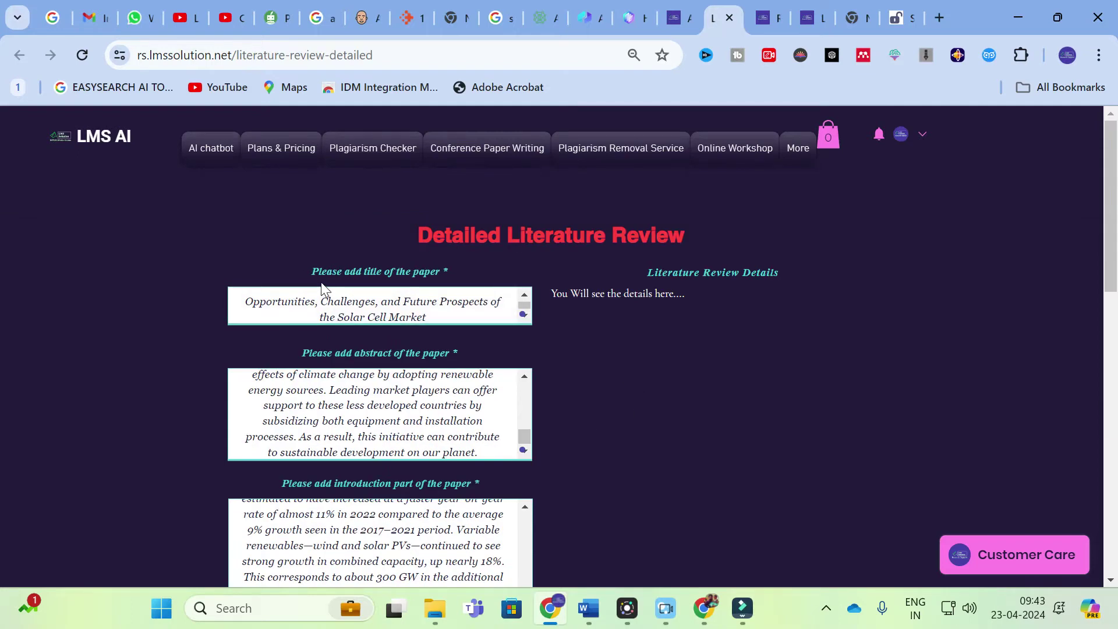
scroll(324, 302, down, 1)
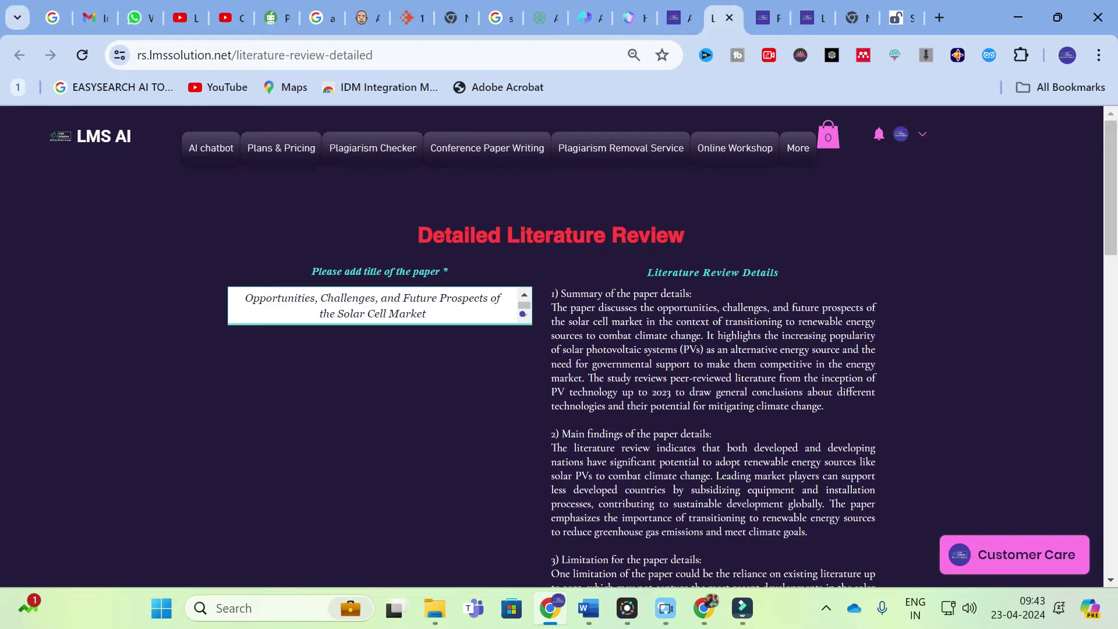
Read through the generated summary, main findings and limitation sections of the detailed literature review.
click(269, 308)
scroll(766, 312, down, 5)
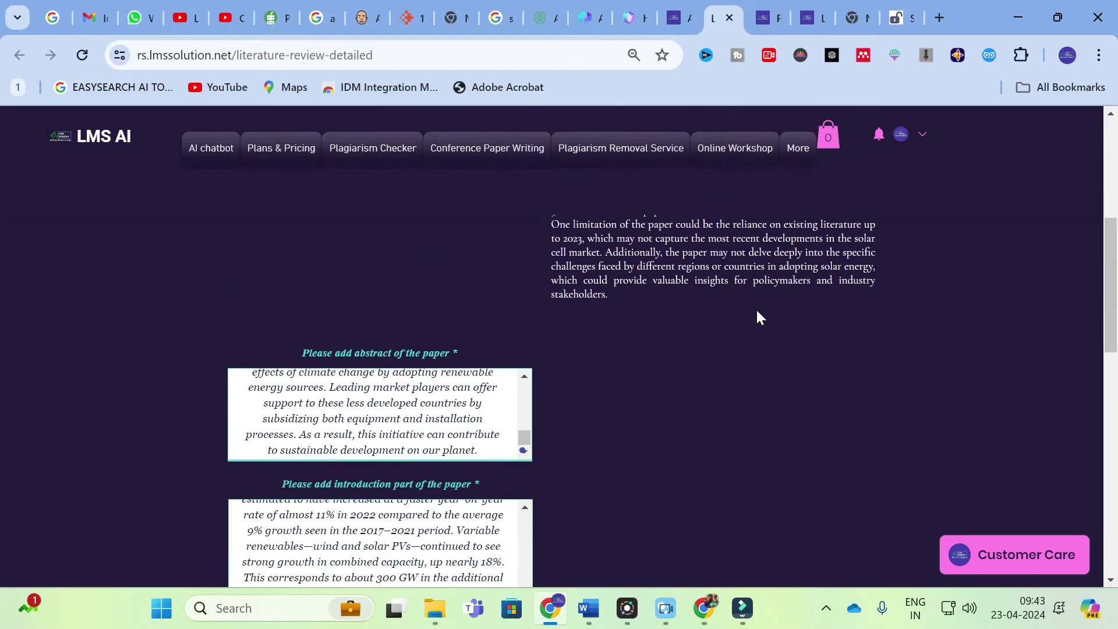
scroll(757, 308, up, 5)
scroll(673, 358, down, 3)
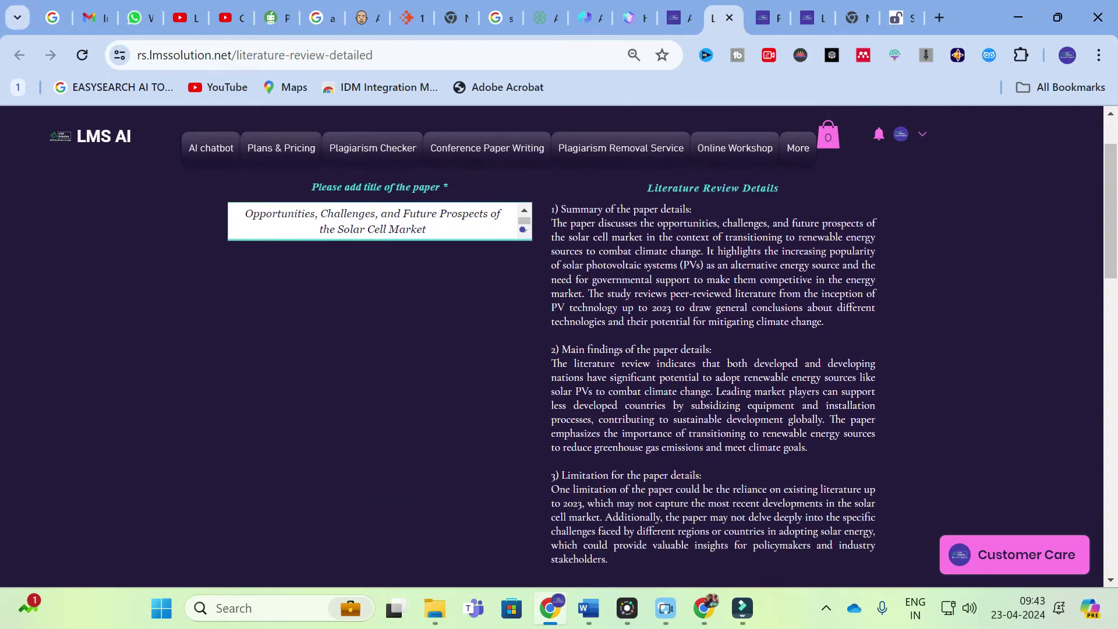
scroll(673, 358, up, 3)
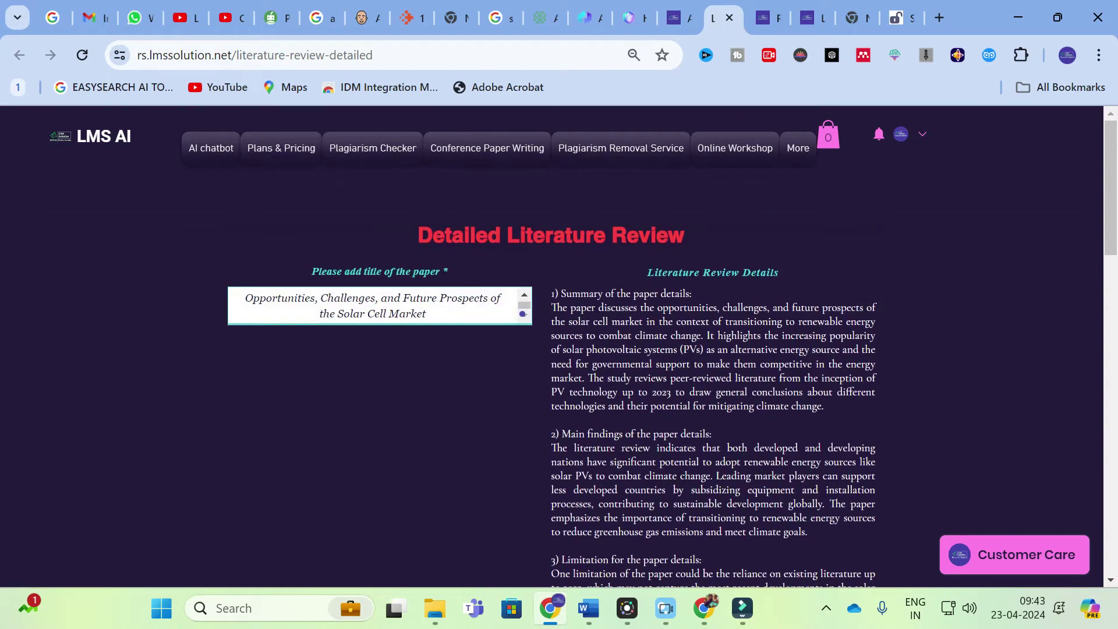
drag(551, 293, 854, 409)
scroll(854, 409, down, 3)
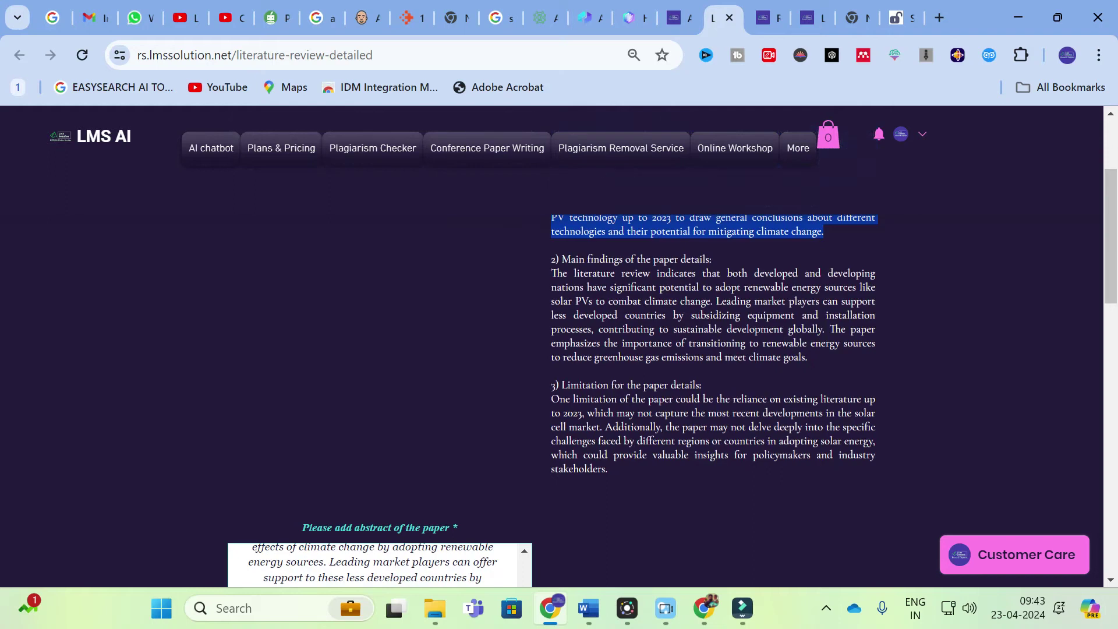
drag(562, 259, 850, 361)
drag(562, 384, 611, 455)
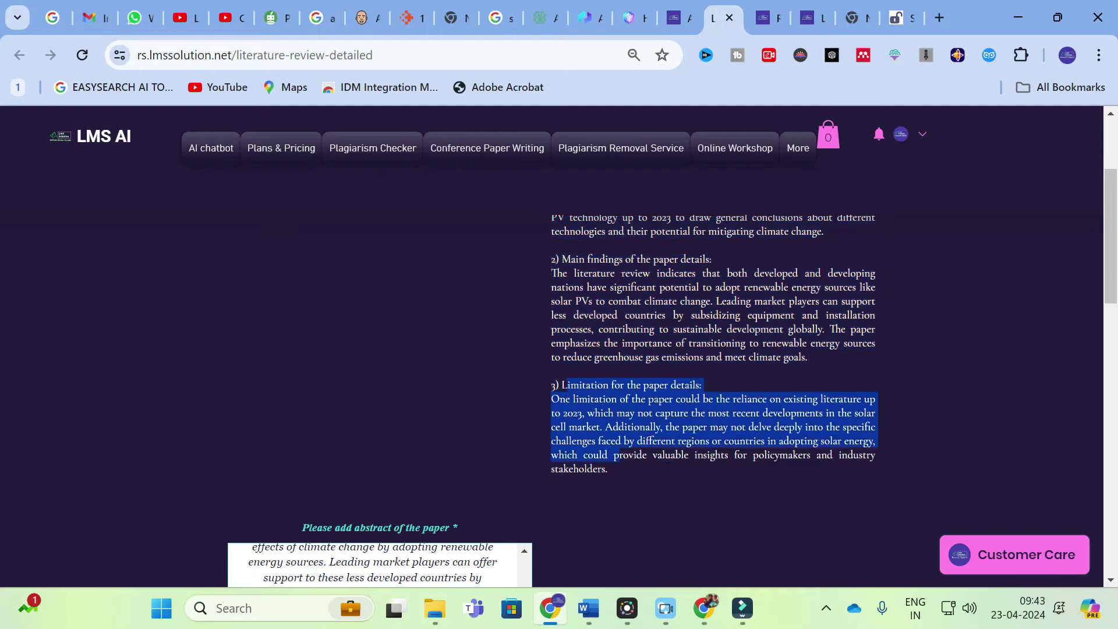
scroll(611, 455, up, 3)
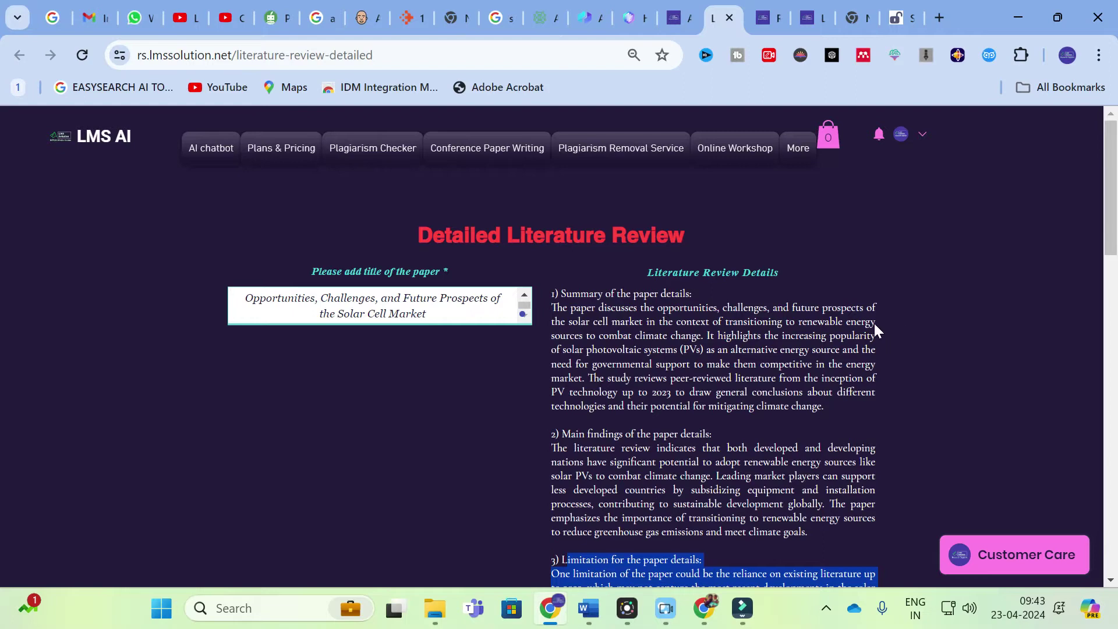
Open the Chat with paper tool from the LMS AI templates.
click(677, 11)
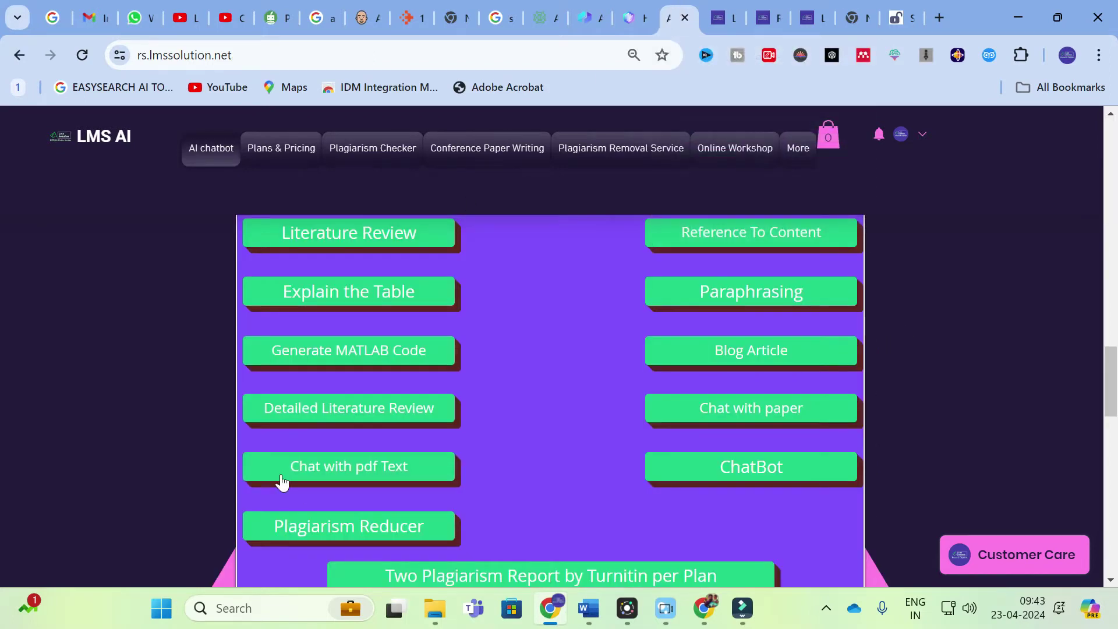
click(716, 420)
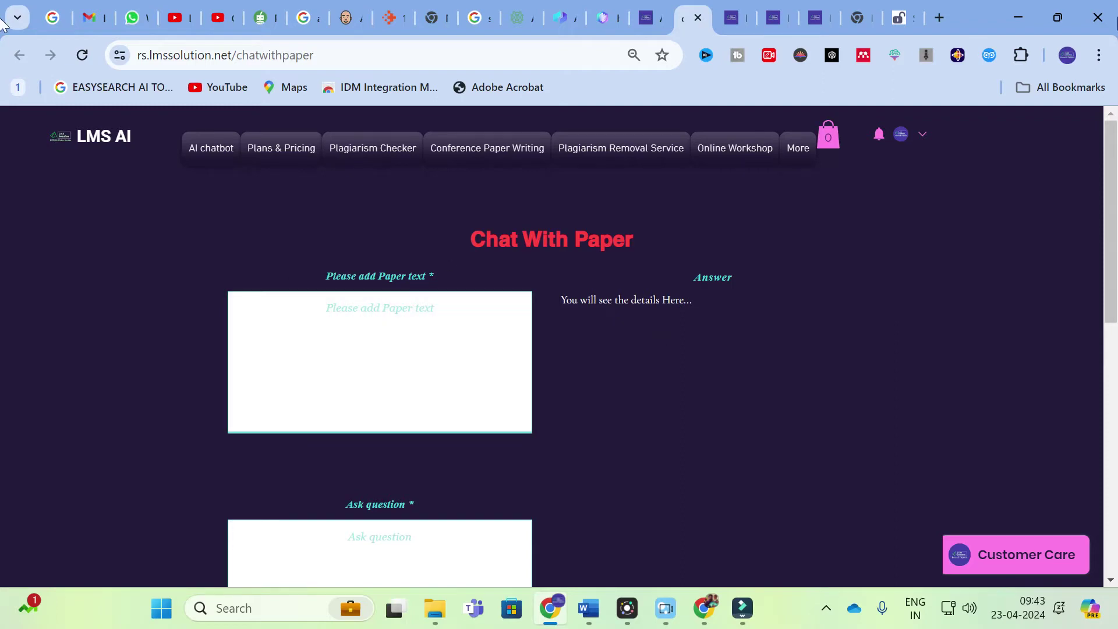
Copy the text of the MDPI article's abstract into the paper text field of the Chat With Paper form.
click(900, 18)
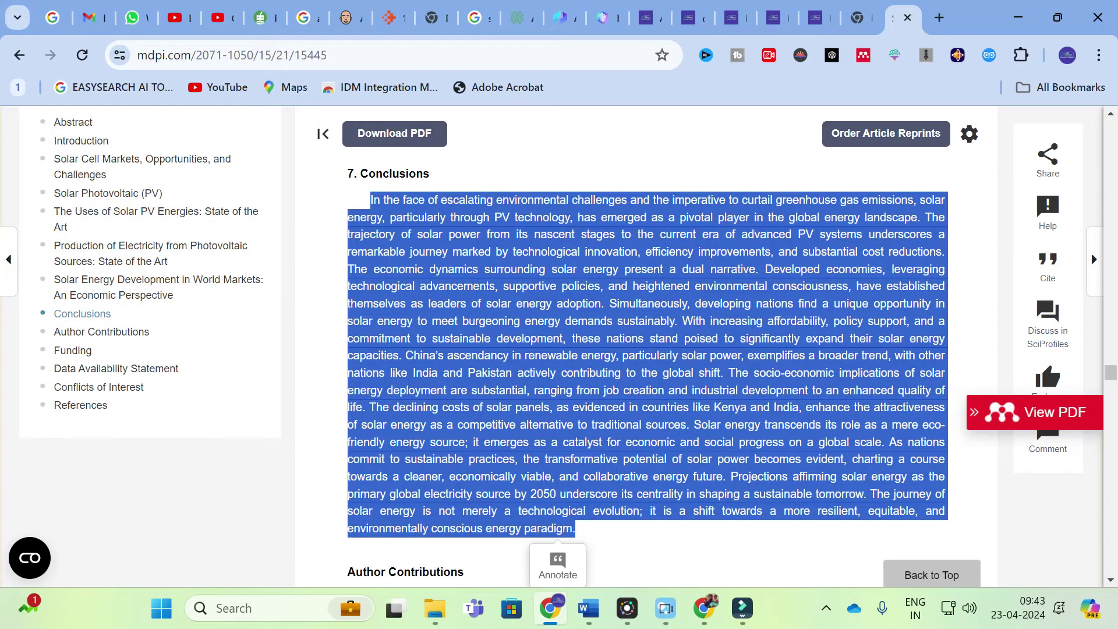
click(429, 232)
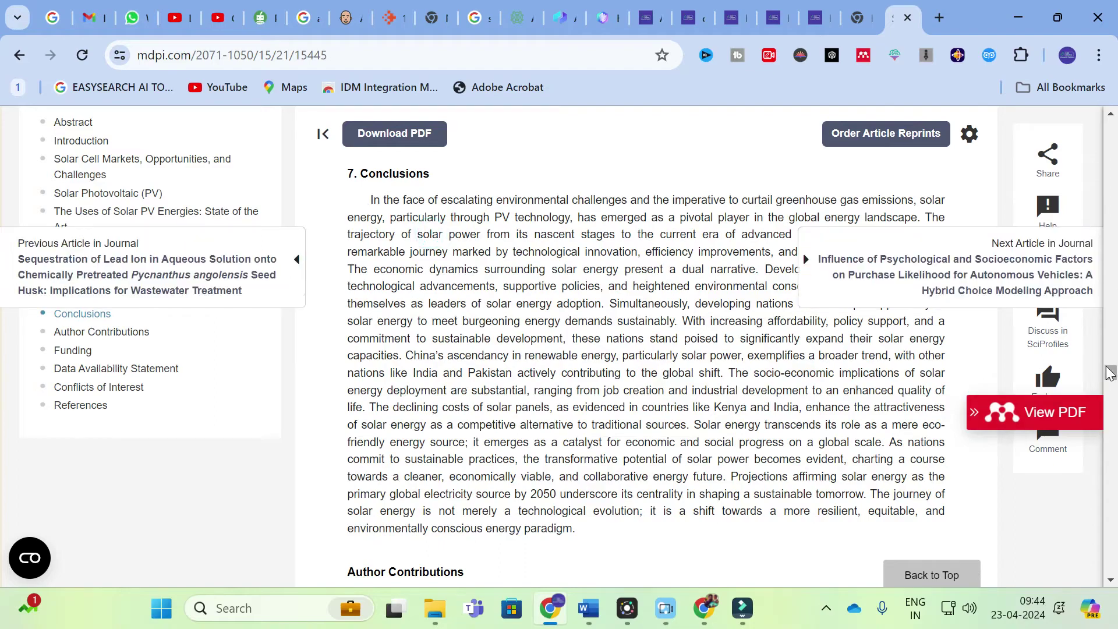
key(Home)
scroll(437, 293, down, 6)
scroll(437, 293, down, 3)
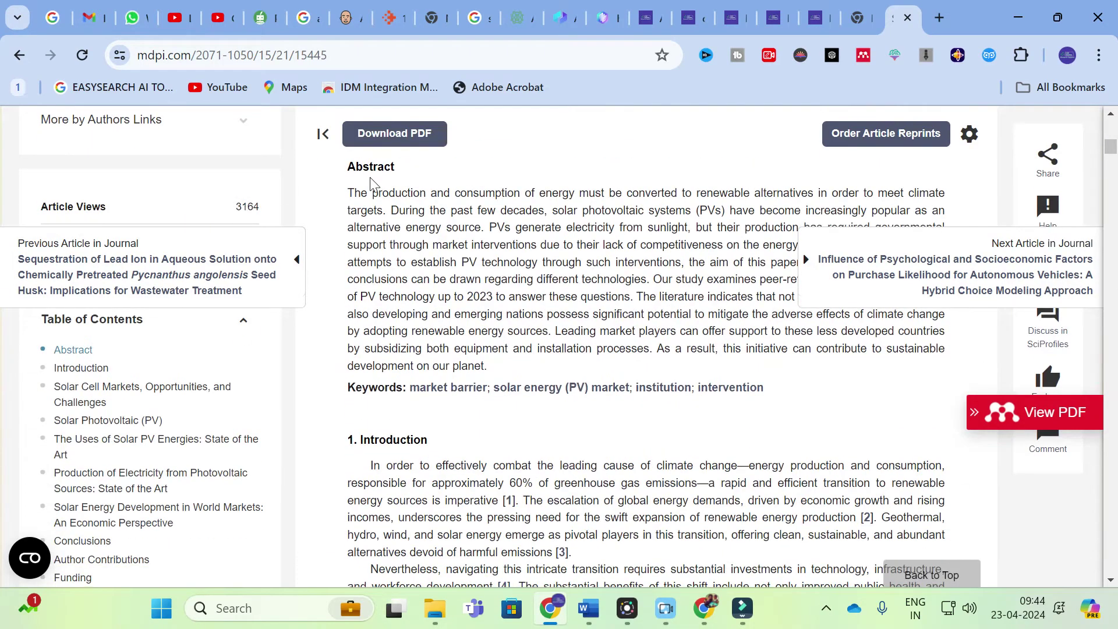
drag(348, 193, 538, 387)
click(396, 263)
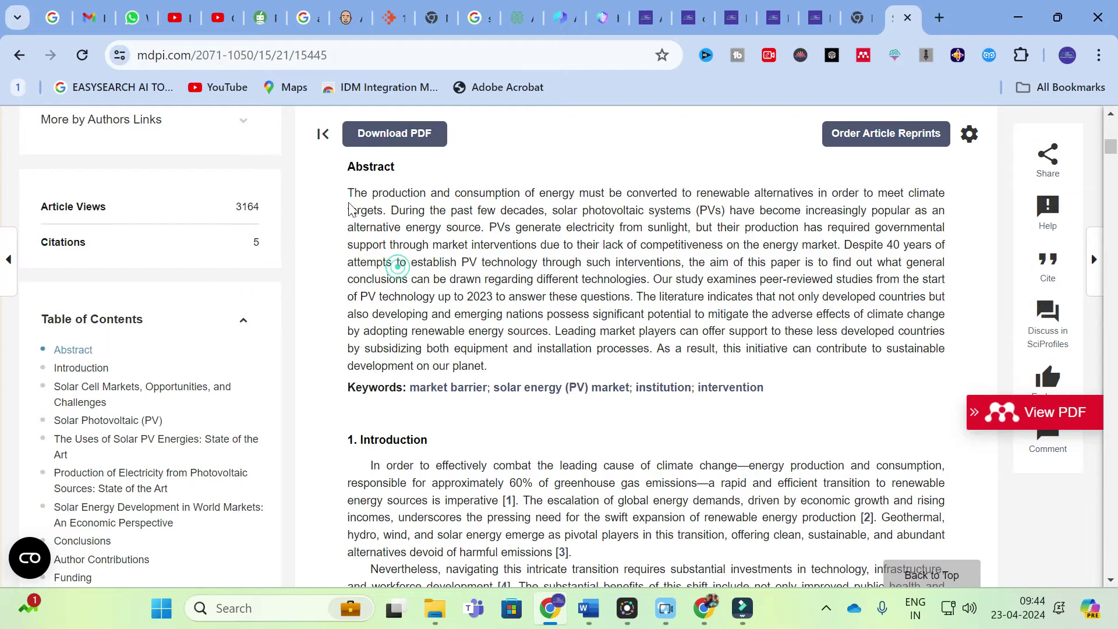
drag(349, 191, 529, 376)
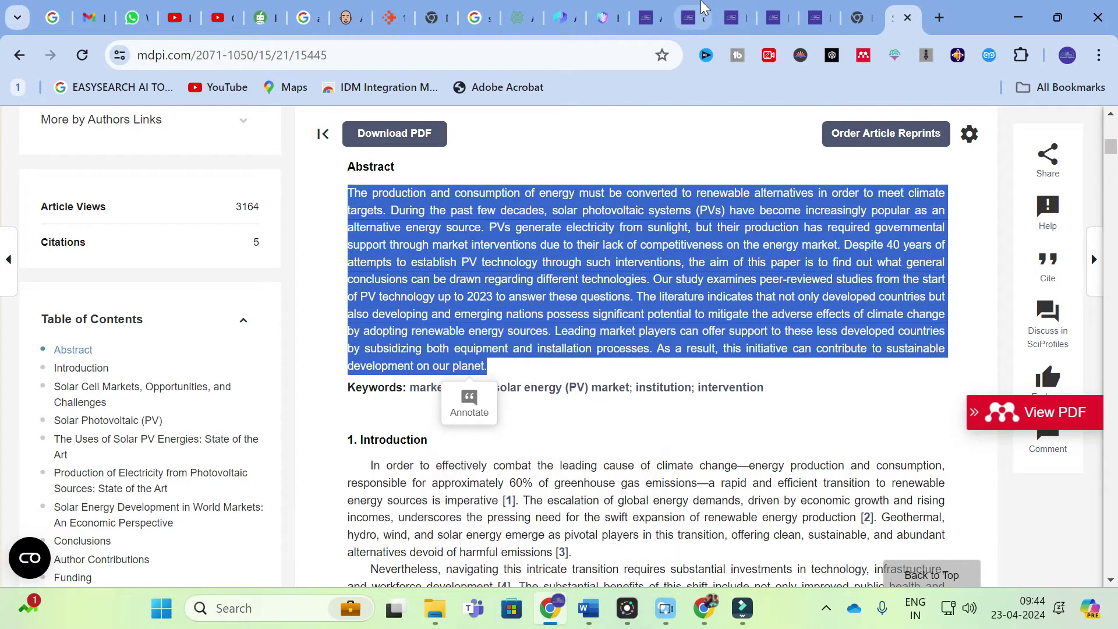
click(689, 17)
click(416, 325)
key(ctrl+v)
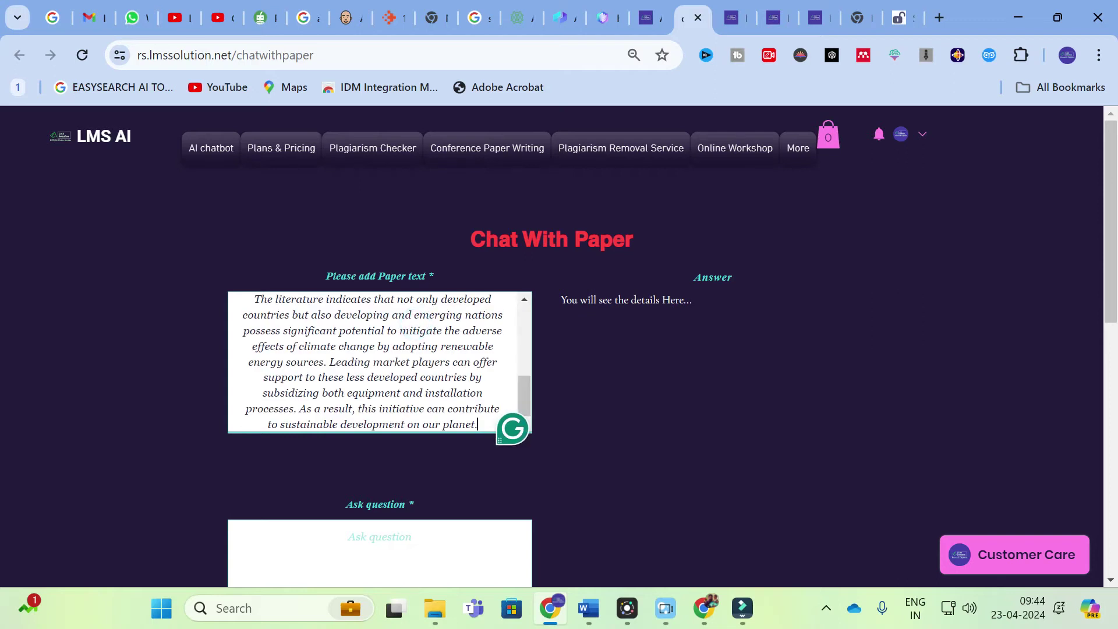
Enter the question "summarize the abstract in 3 points" for the pasted paper text.
scroll(397, 407, down, 2)
click(379, 459)
text(s)
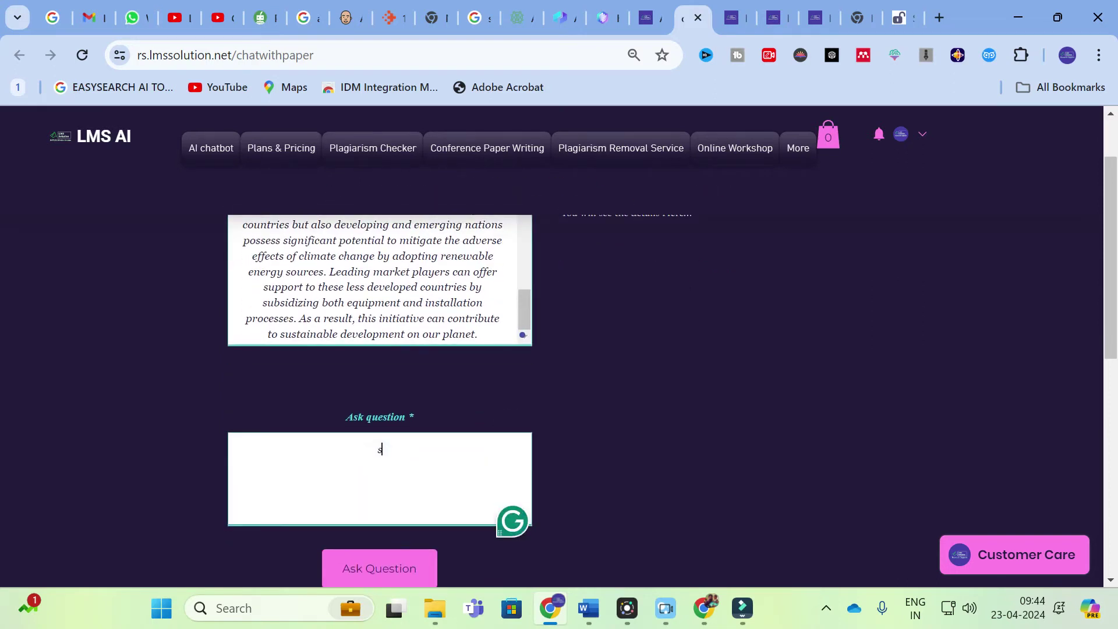
text(ummarize)
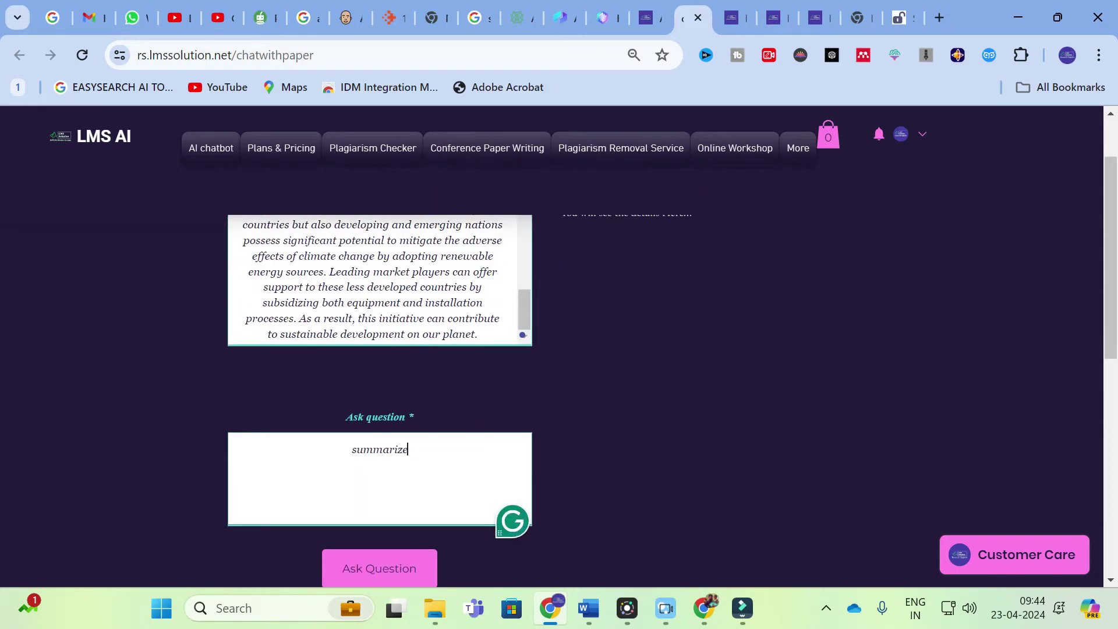
text( the )
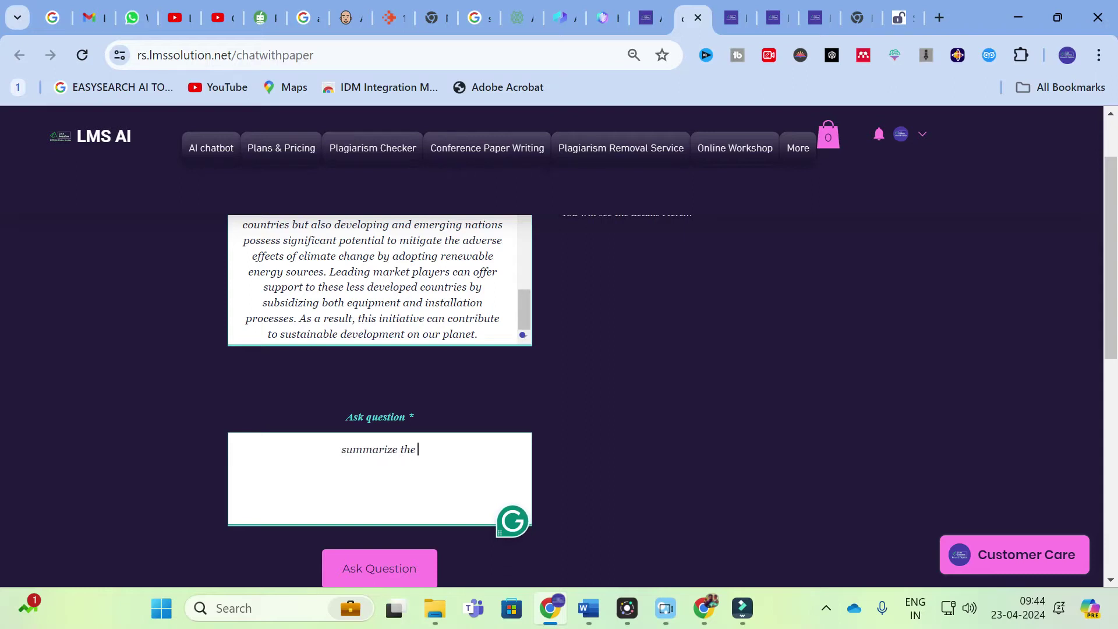
text(abstraq)
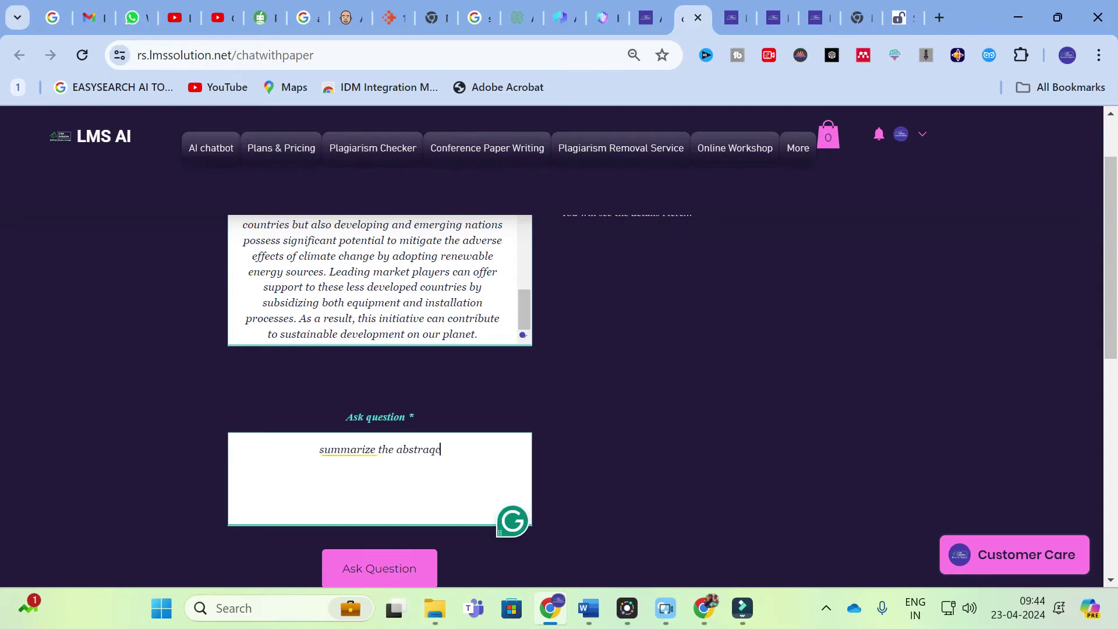
key(BackSpace)
text(t in 3 points)
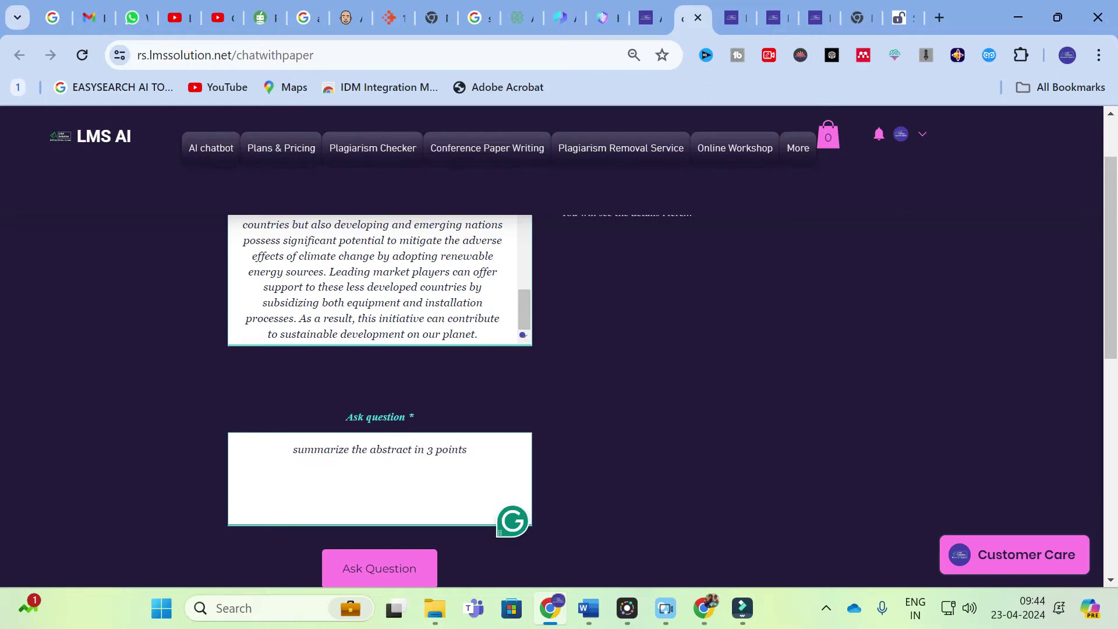
Submit the question about the abstract and read through the generated answer.
scroll(392, 464, down, 1)
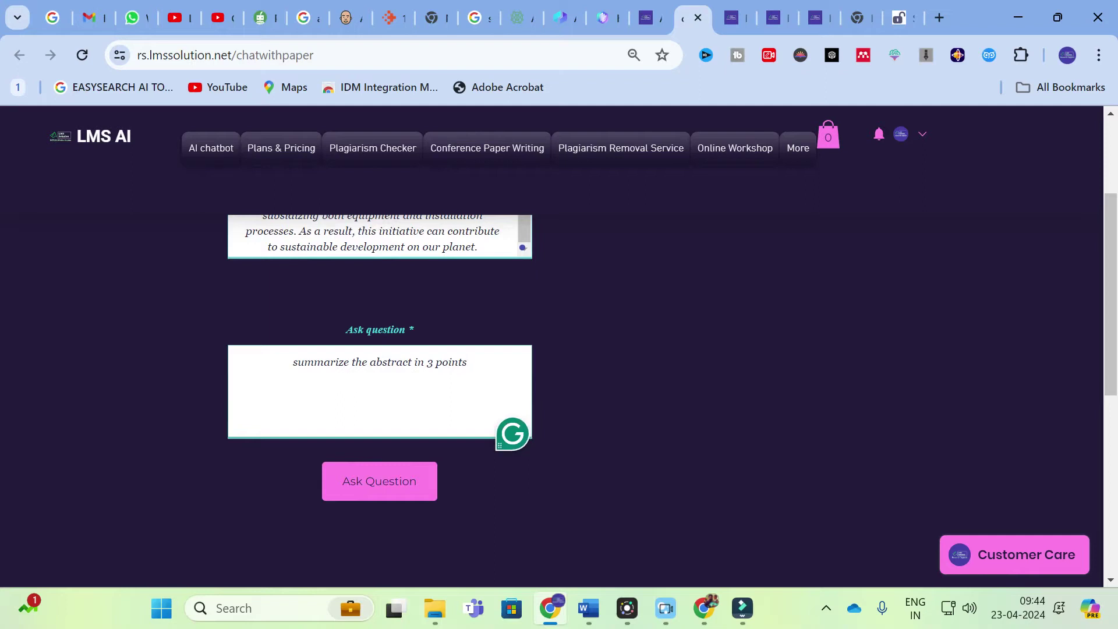
scroll(380, 349, up, 2)
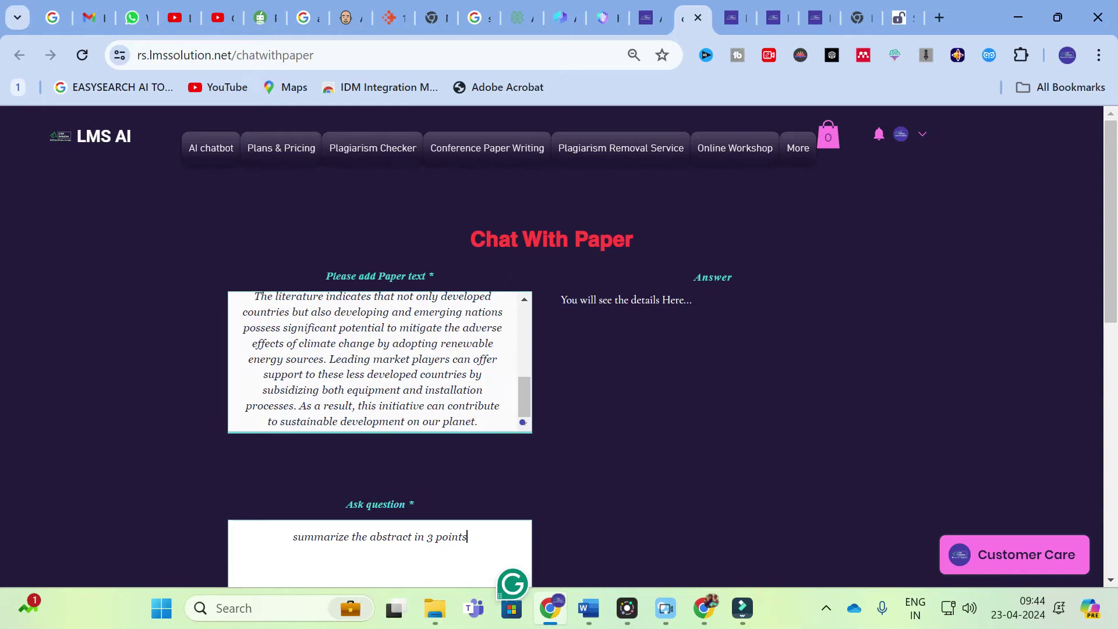
scroll(317, 322, down, 3)
click(386, 473)
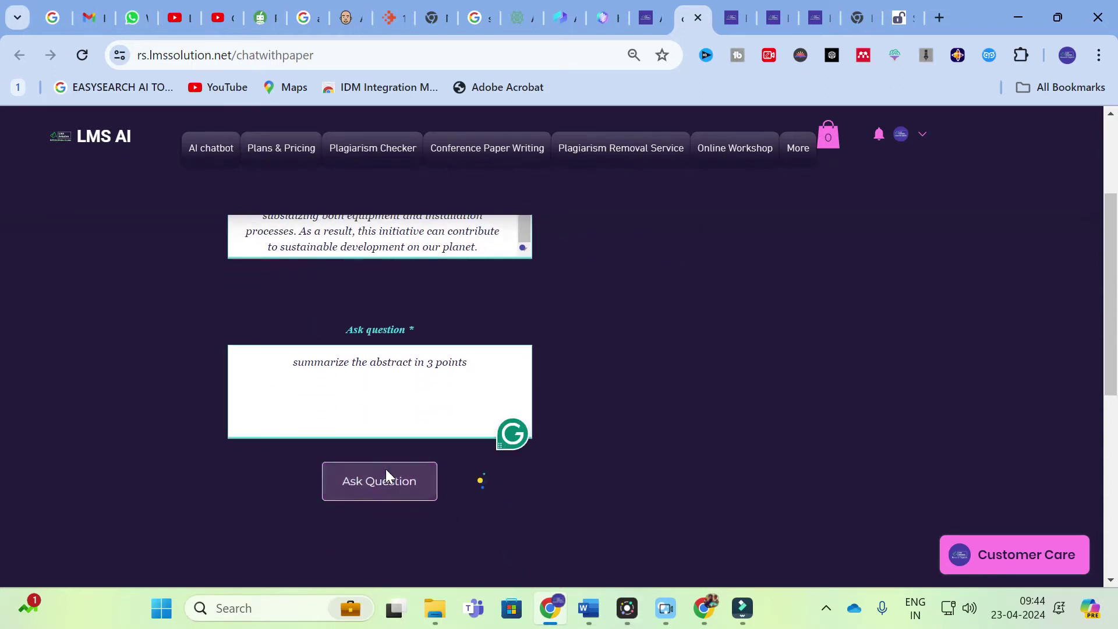
click(385, 471)
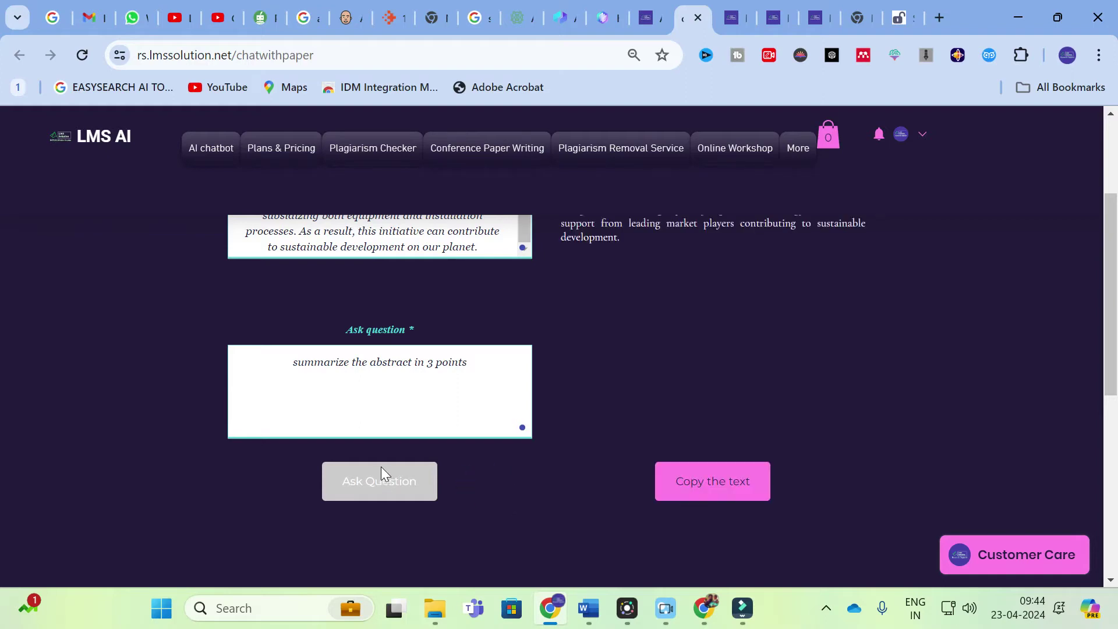
scroll(699, 368, up, 3)
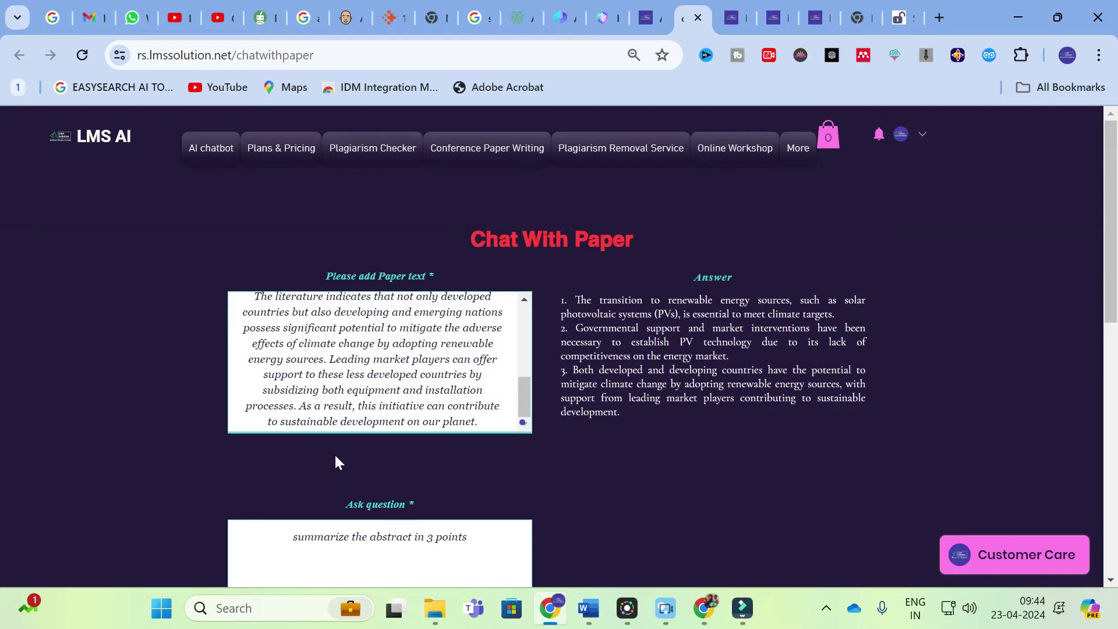
scroll(361, 441, down, 3)
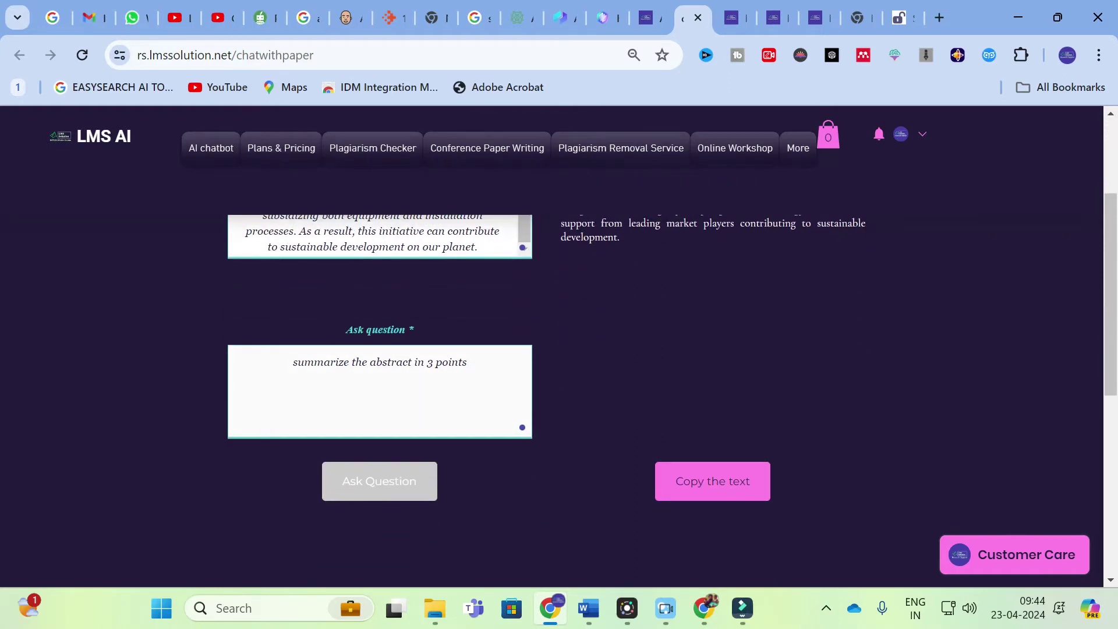
scroll(559, 349, up, 3)
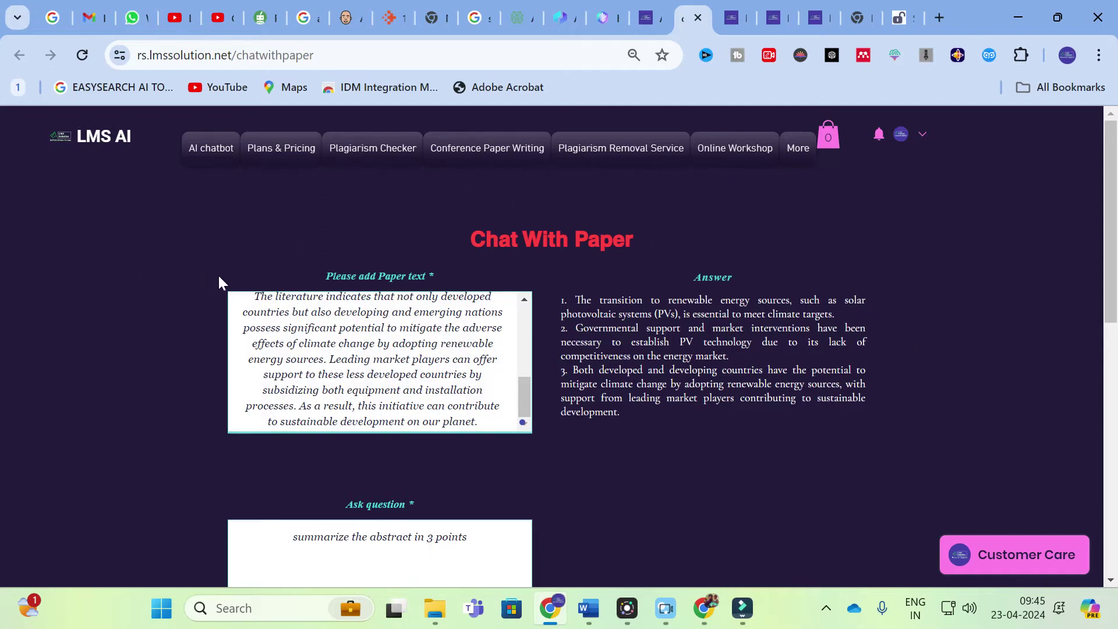
Open the Chat with pdf Text tool from the LMS AI templates and look over its page.
click(653, 8)
scroll(271, 312, down, 3)
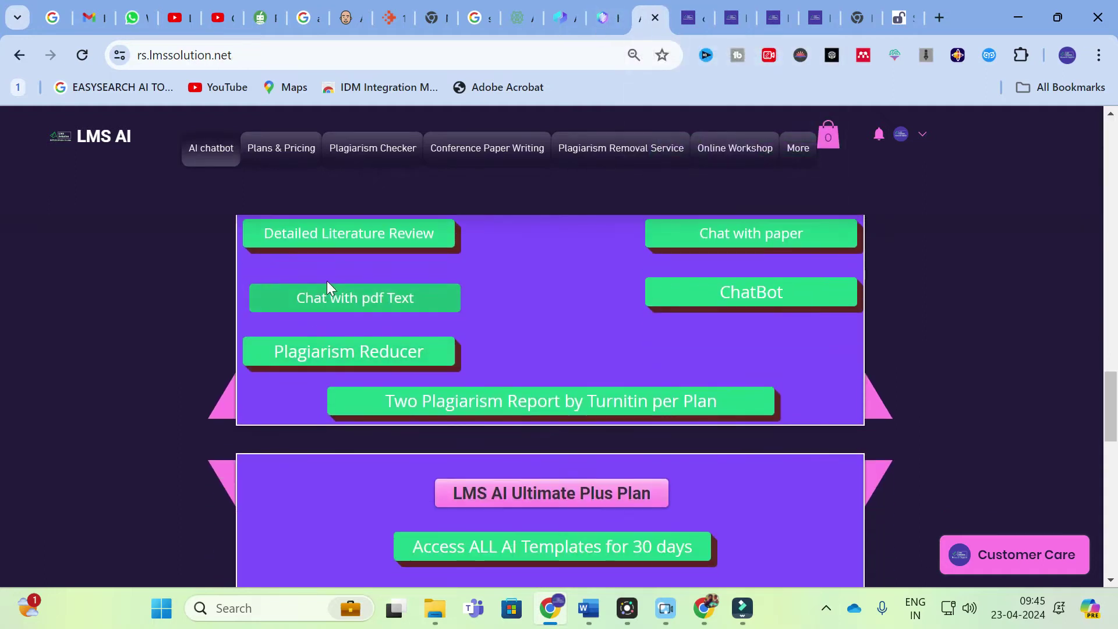
click(314, 299)
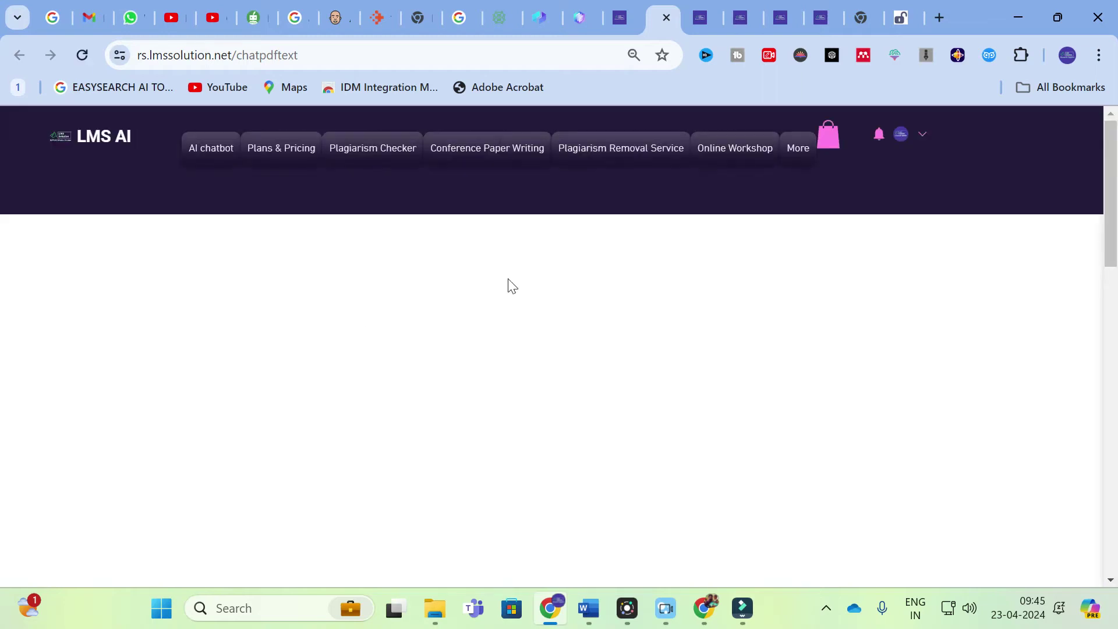
scroll(507, 279, down, 6)
scroll(505, 279, up, 8)
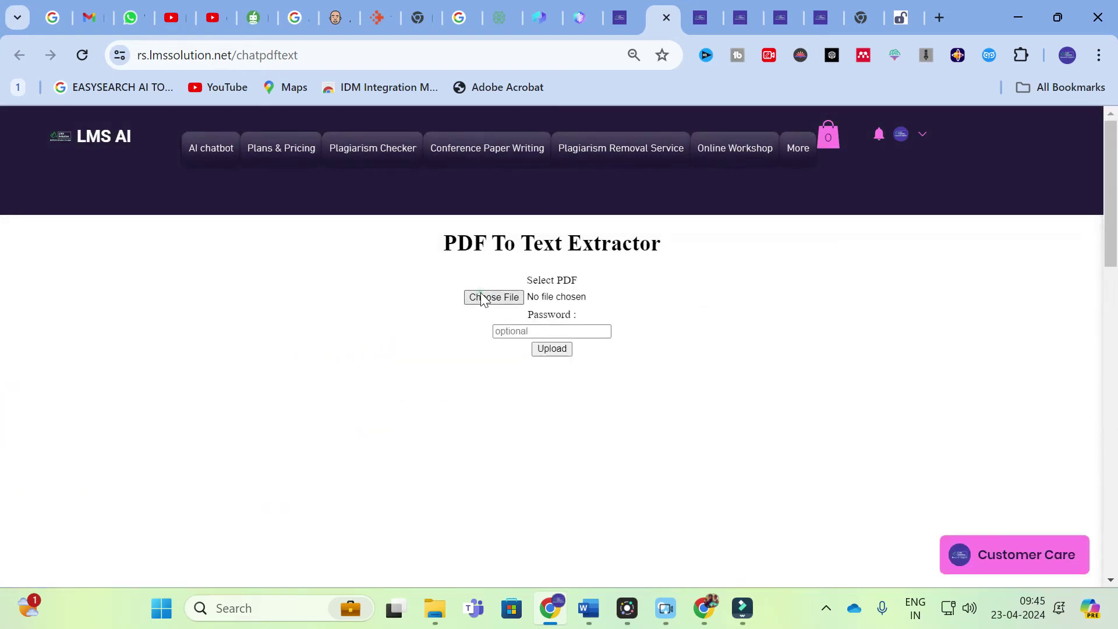
Upload castillo2015.pdf from the Desktop to the PDF To Text Extractor.
click(476, 298)
scroll(235, 224, down, 3)
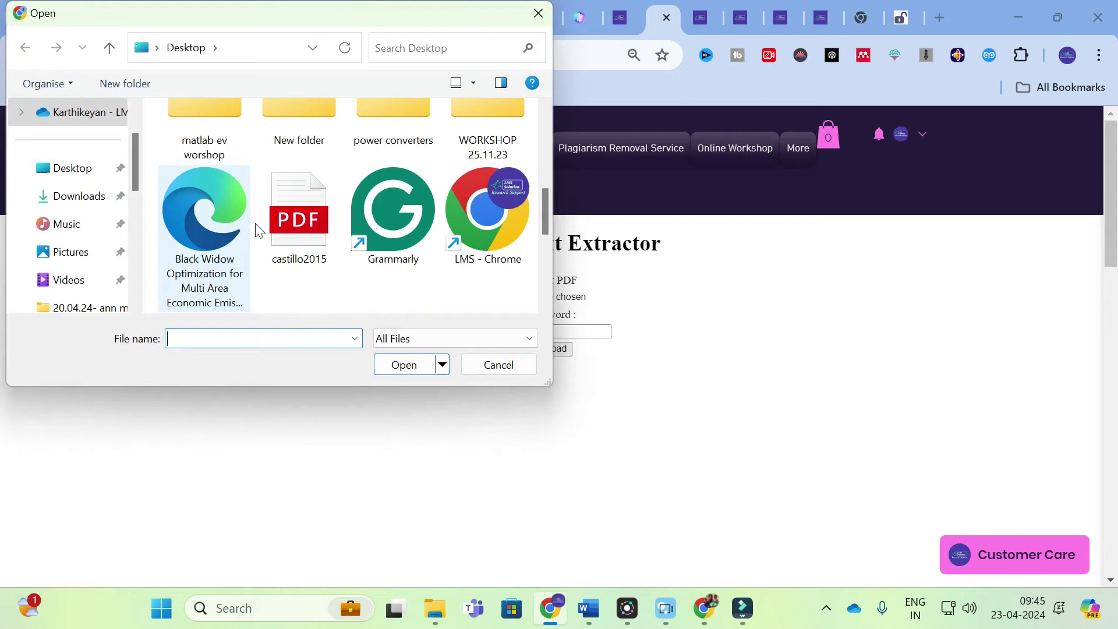
click(298, 215)
click(391, 367)
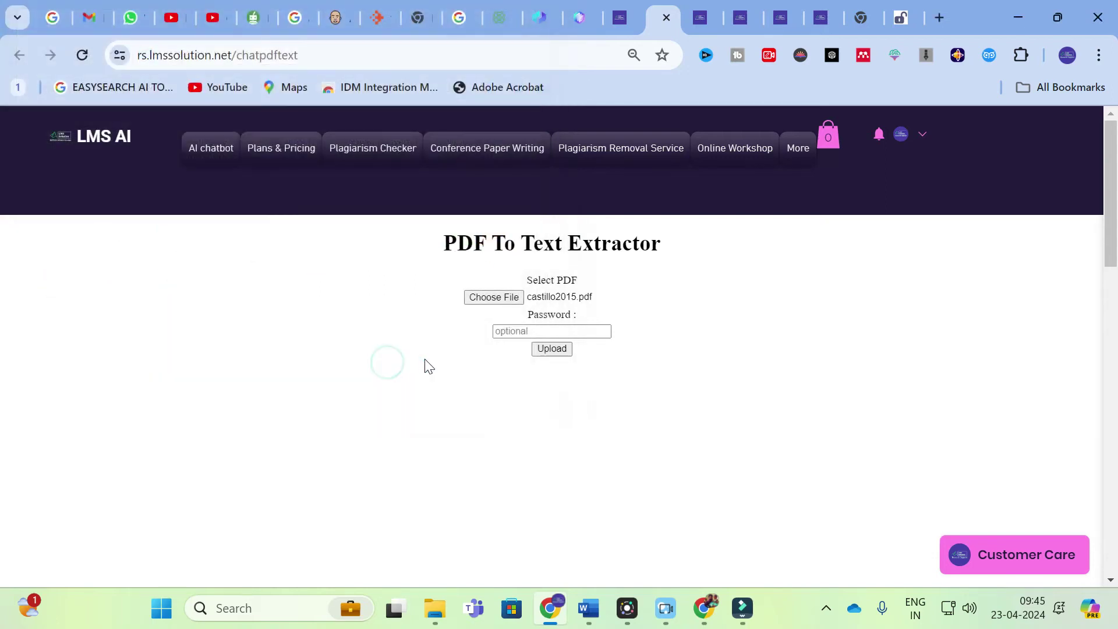
click(559, 353)
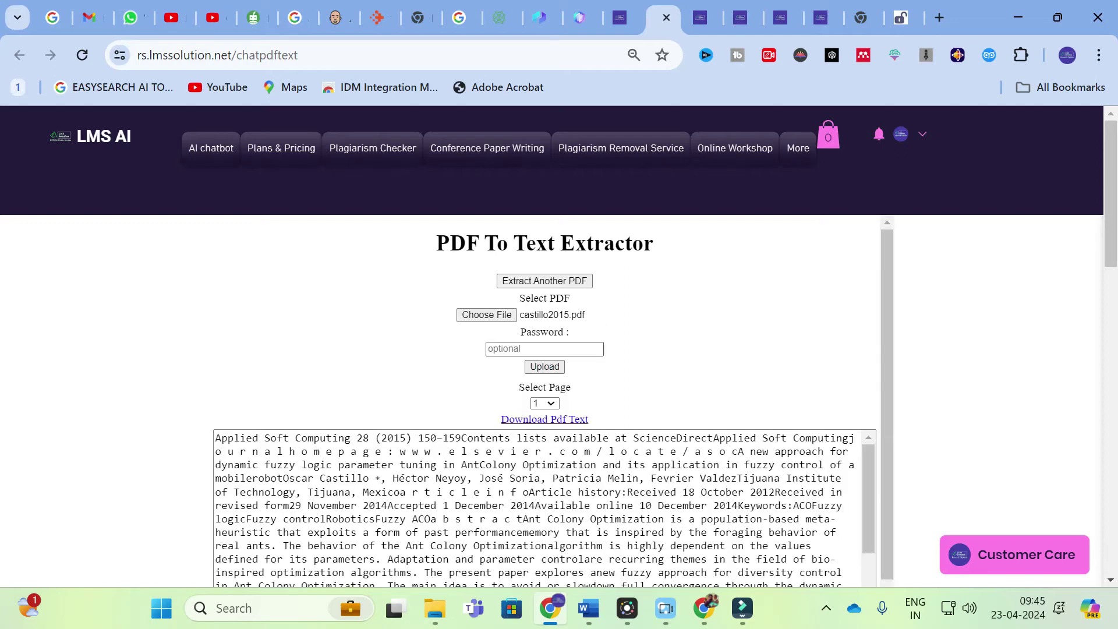
Examine the selectable PDF pages and the full extracted text of page 1.
scroll(551, 349, down, 1)
click(551, 335)
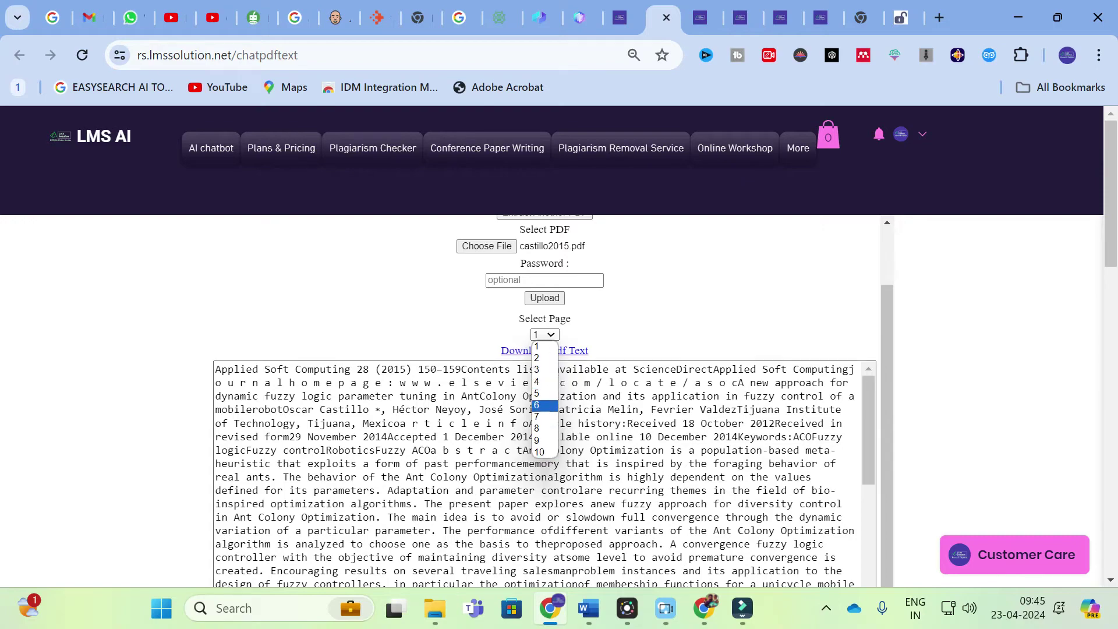
triple_click(684, 297)
scroll(644, 316, down, 5)
scroll(645, 317, up, 5)
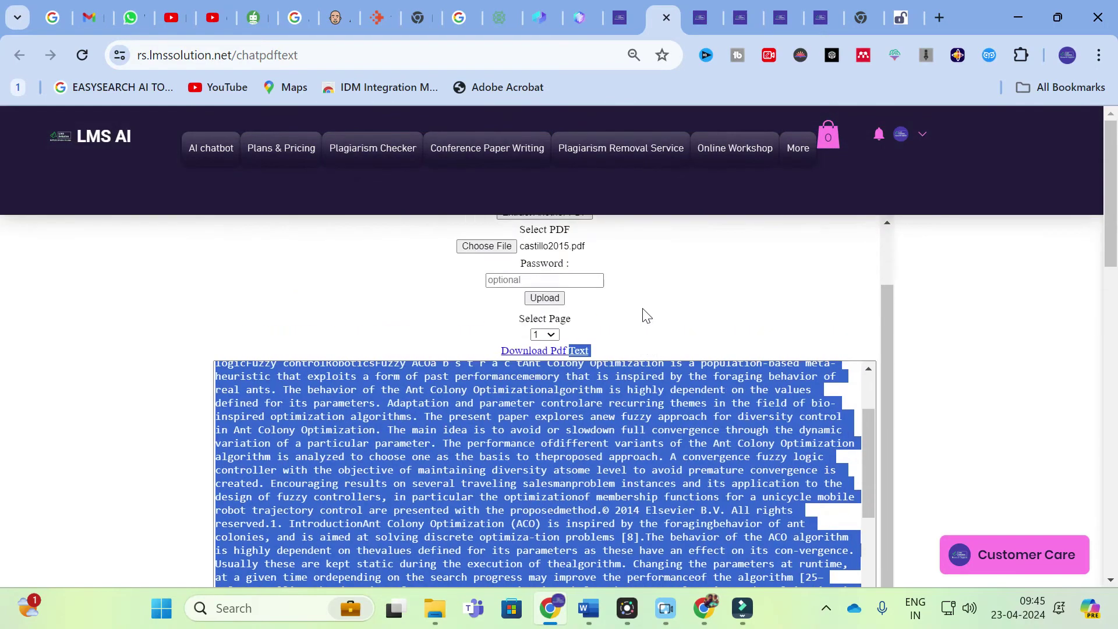
scroll(644, 317, down, 3)
click(730, 263)
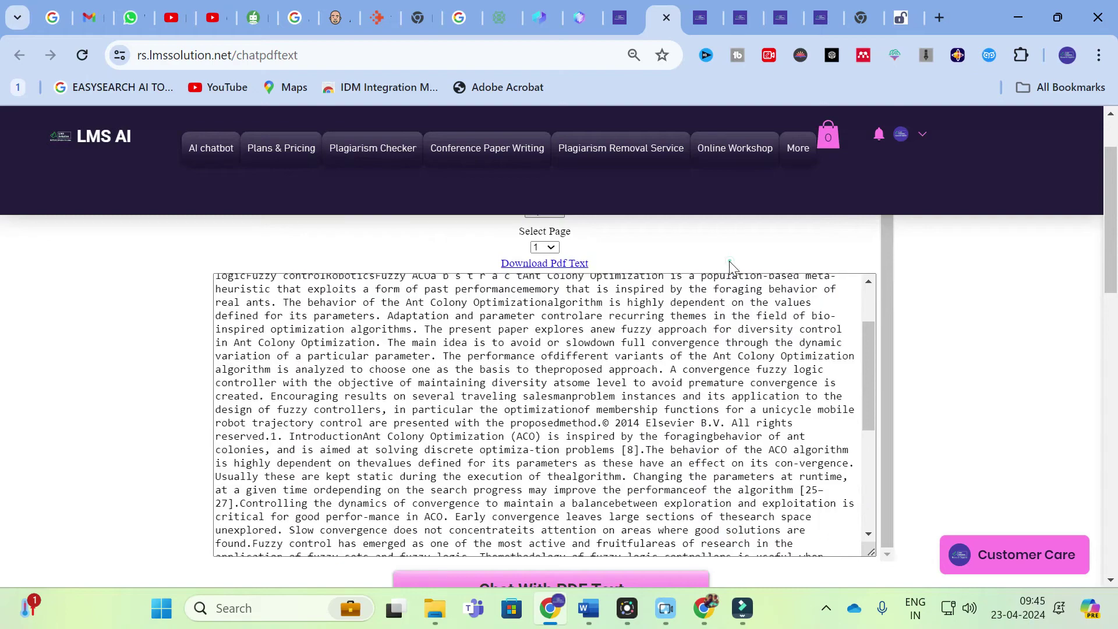
scroll(731, 286, up, 3)
drag(216, 282, 854, 576)
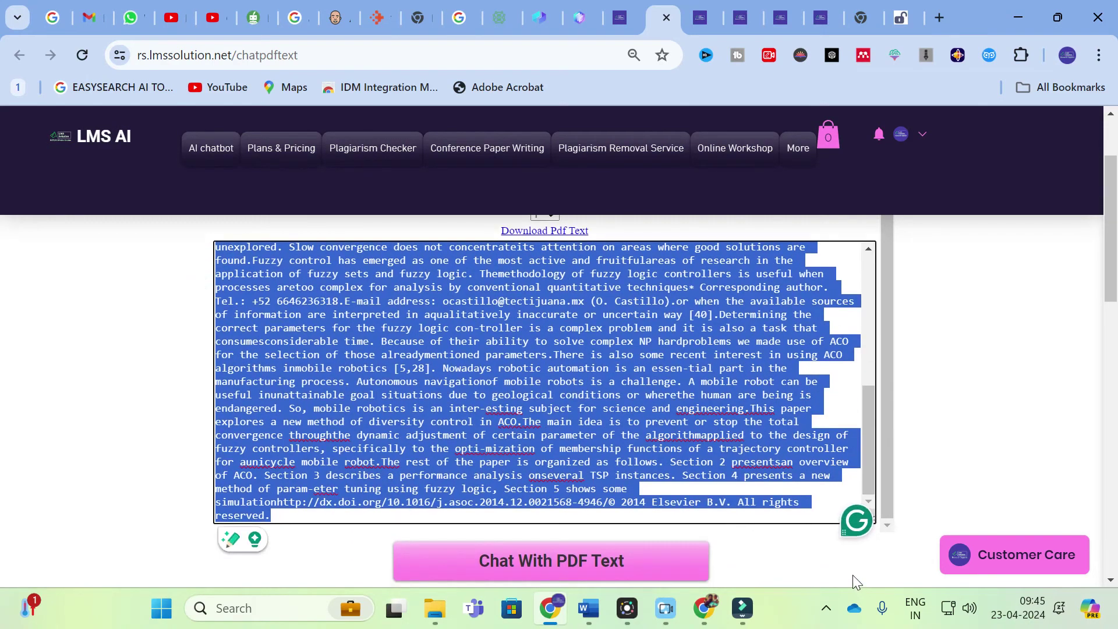
scroll(627, 269, up, 6)
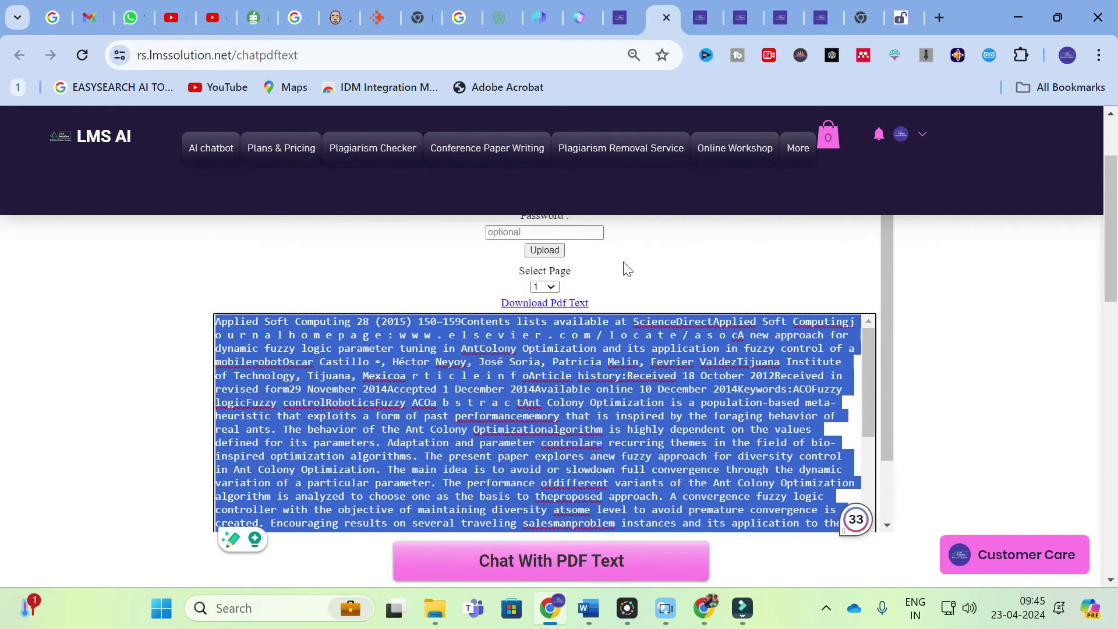
Switch the extractor to page 2 and copy that page's full text into the Chat With PDF Text page field.
click(544, 287)
click(538, 310)
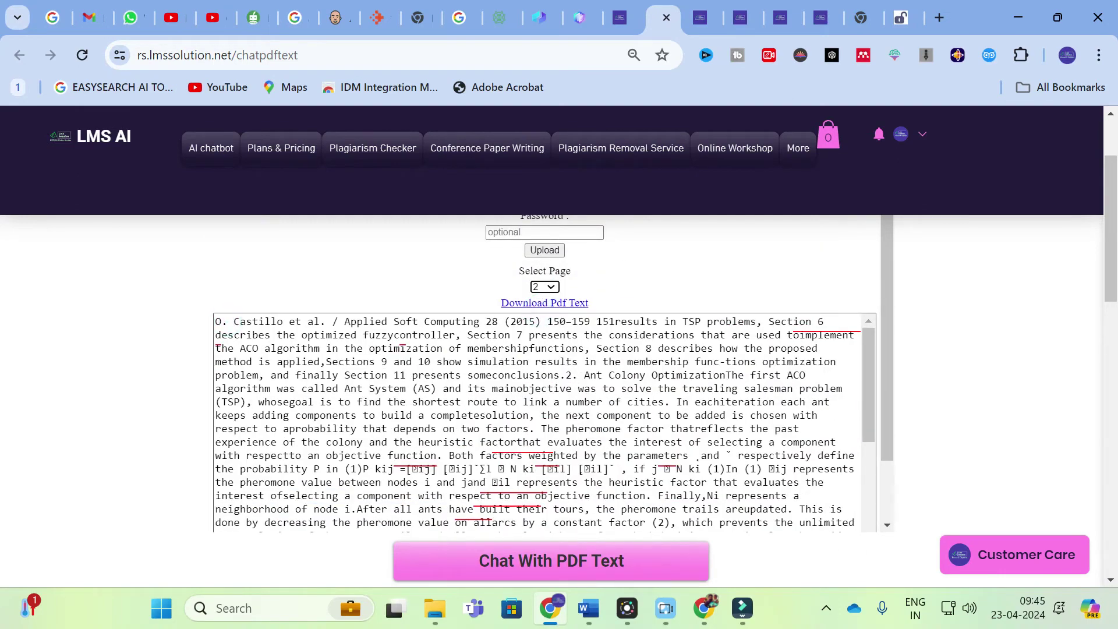
key(ctrl+a)
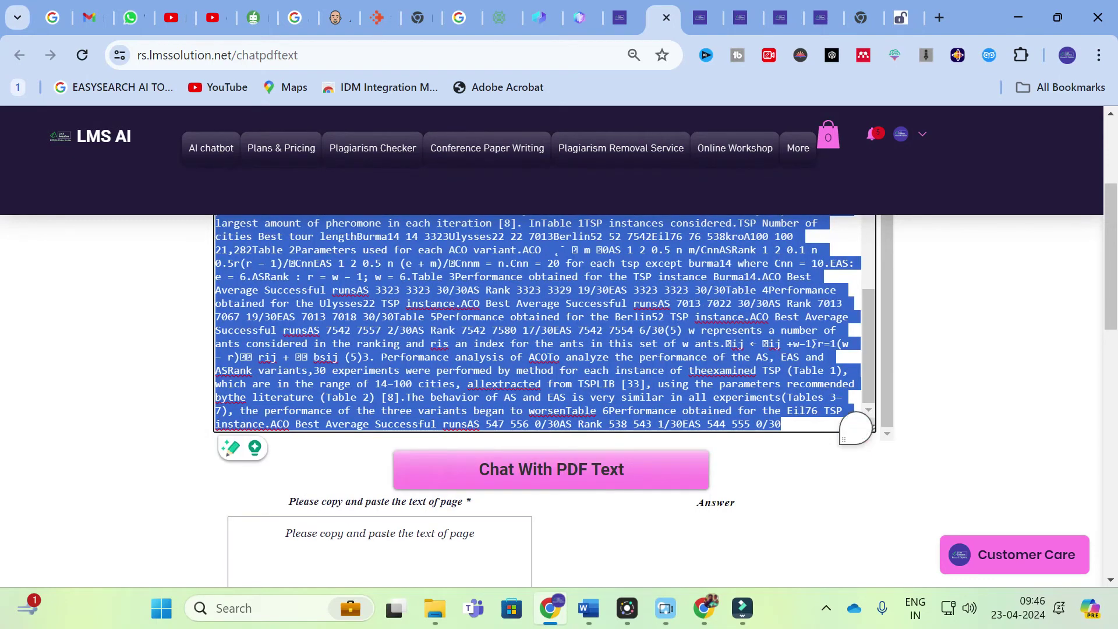
scroll(523, 380, down, 5)
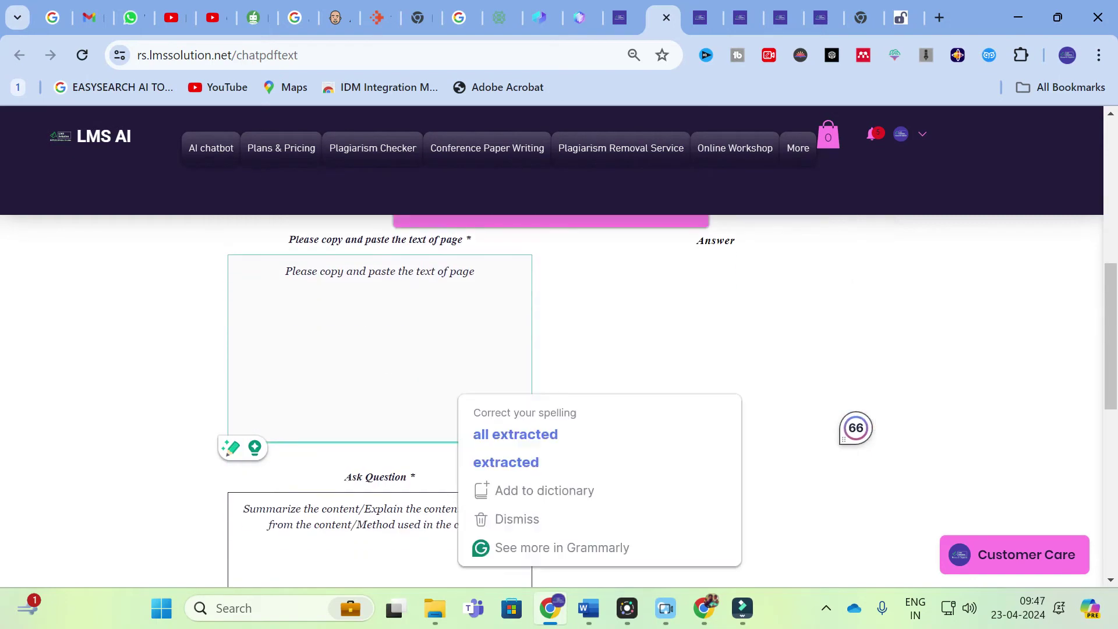
click(357, 281)
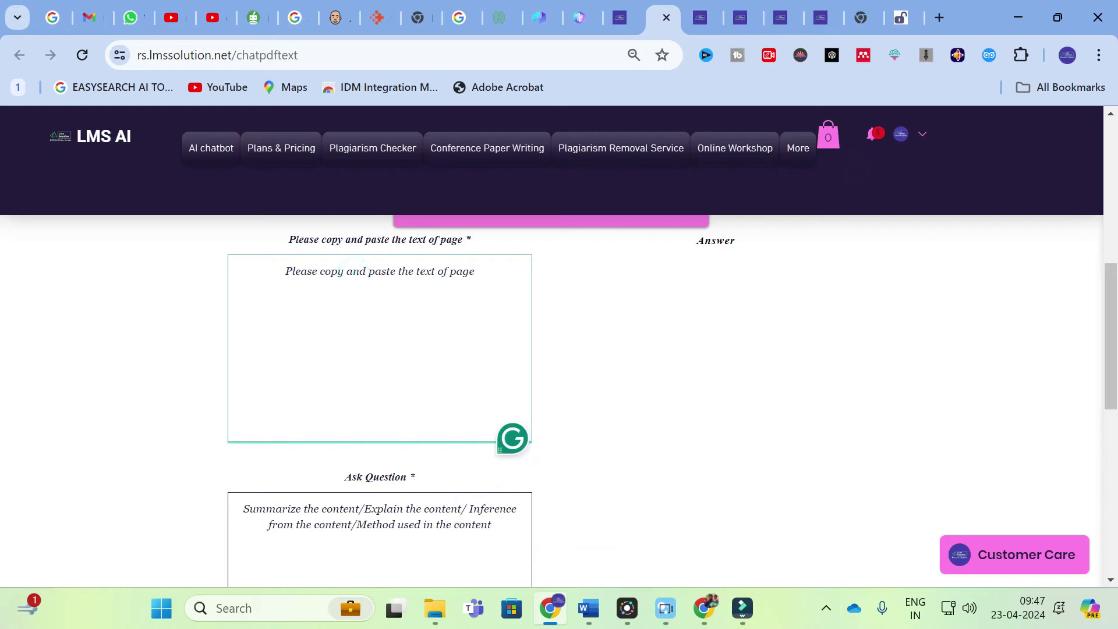
key(ctrl+v)
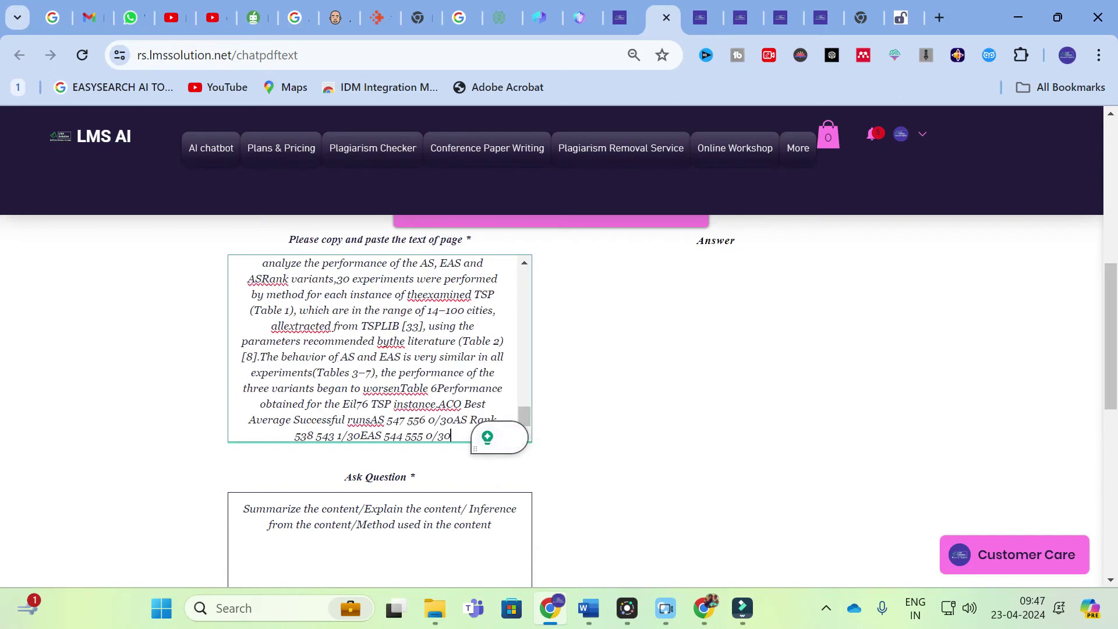
scroll(379, 349, down, 2)
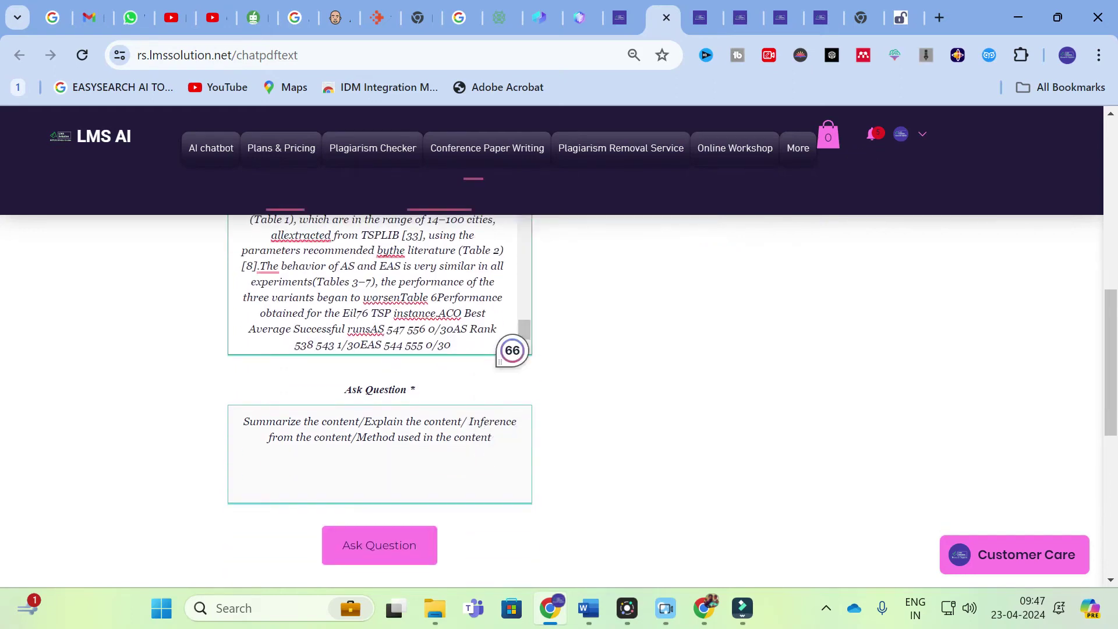
Ask the question "inference from the content" about the pasted page 2 text and submit it.
click(380, 455)
click(356, 431)
text(inference fr)
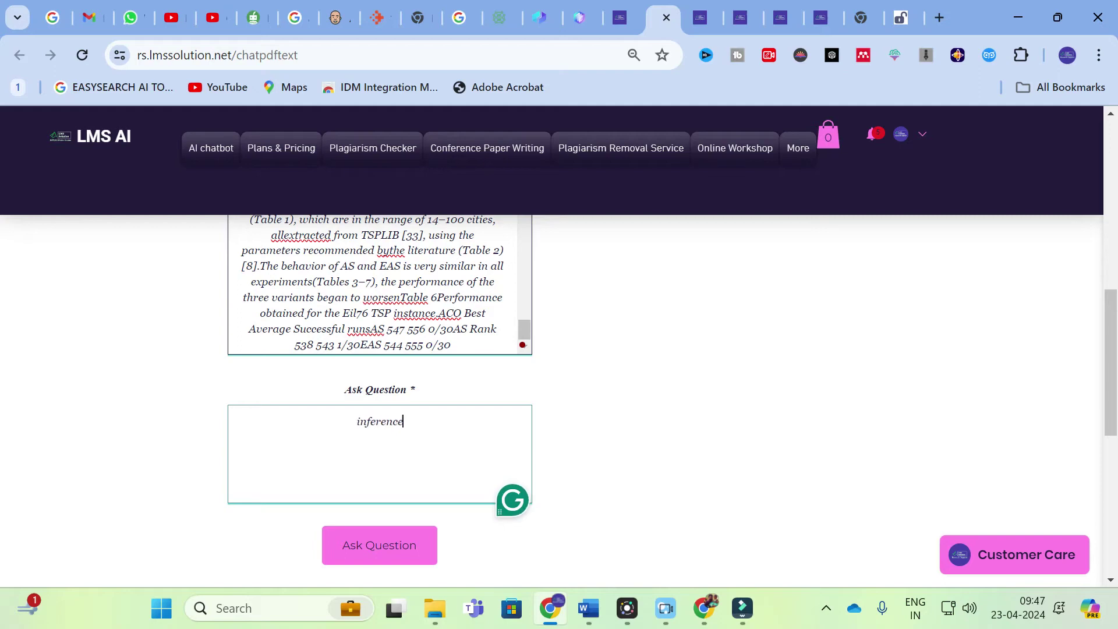
text(the content)
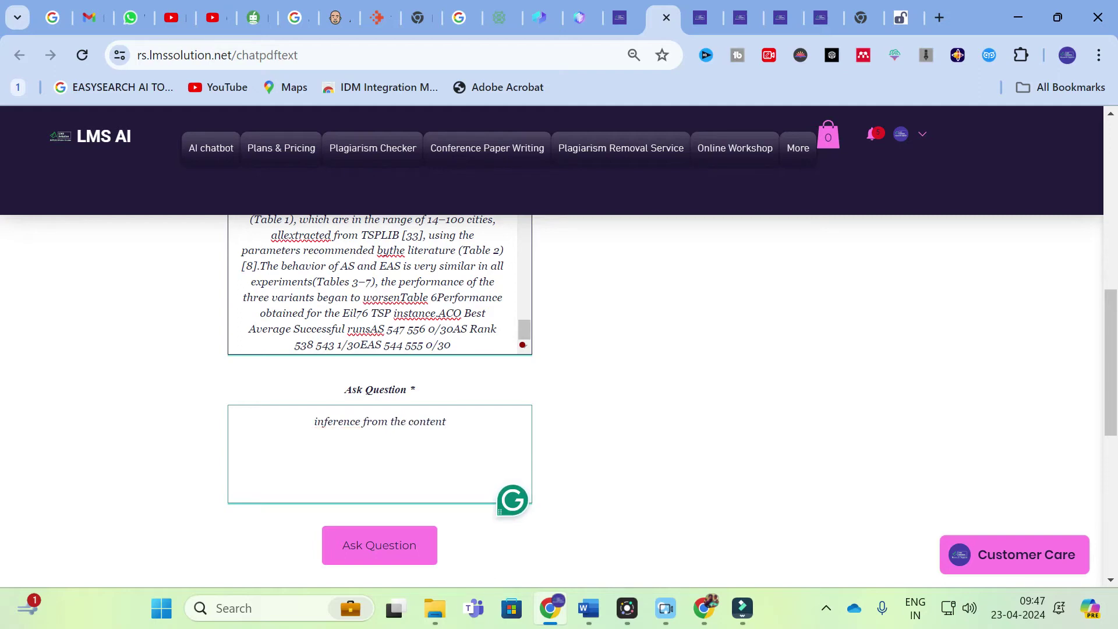
click(376, 556)
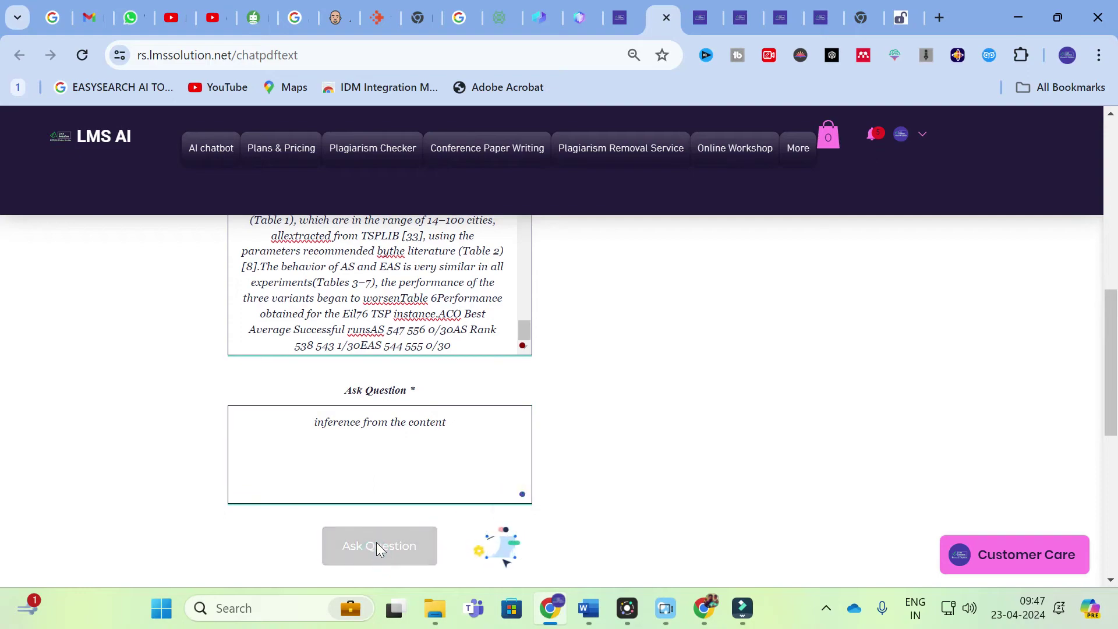
Read the generated answer beside the pasted page text, and return to the AI chatbot page listing the plan tools.
scroll(811, 415, down, 1)
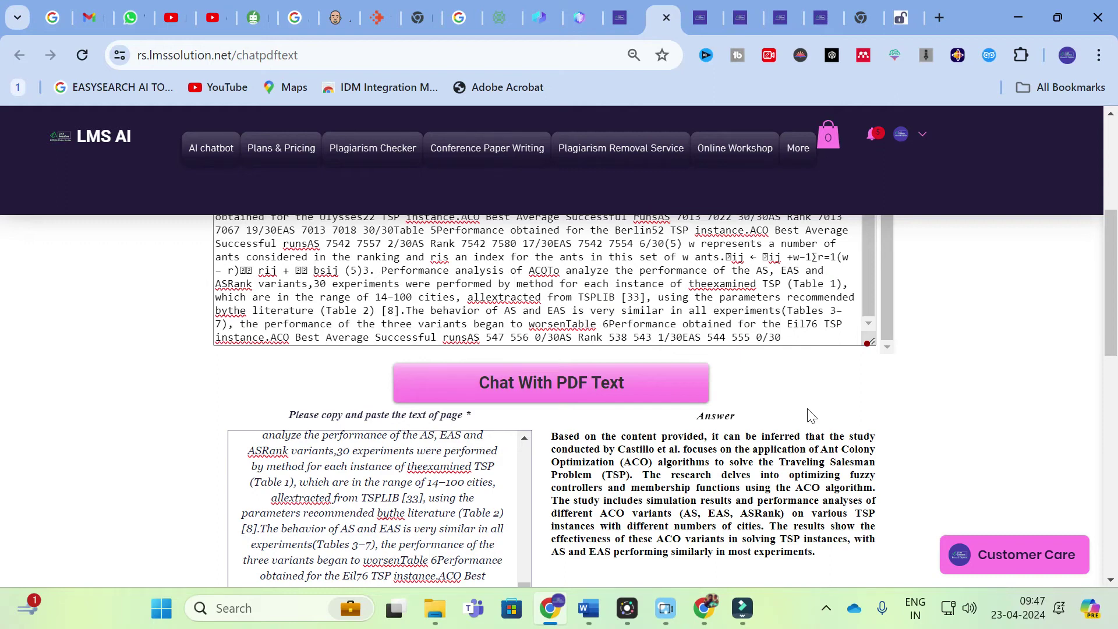
scroll(739, 406, down, 1)
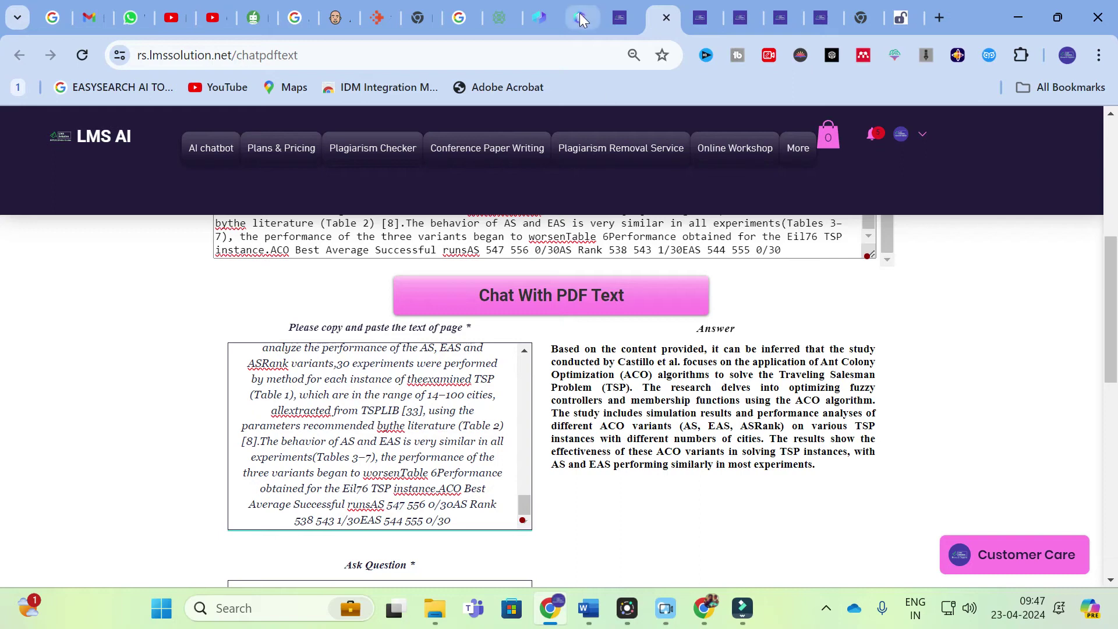
mouse_move(618, 7)
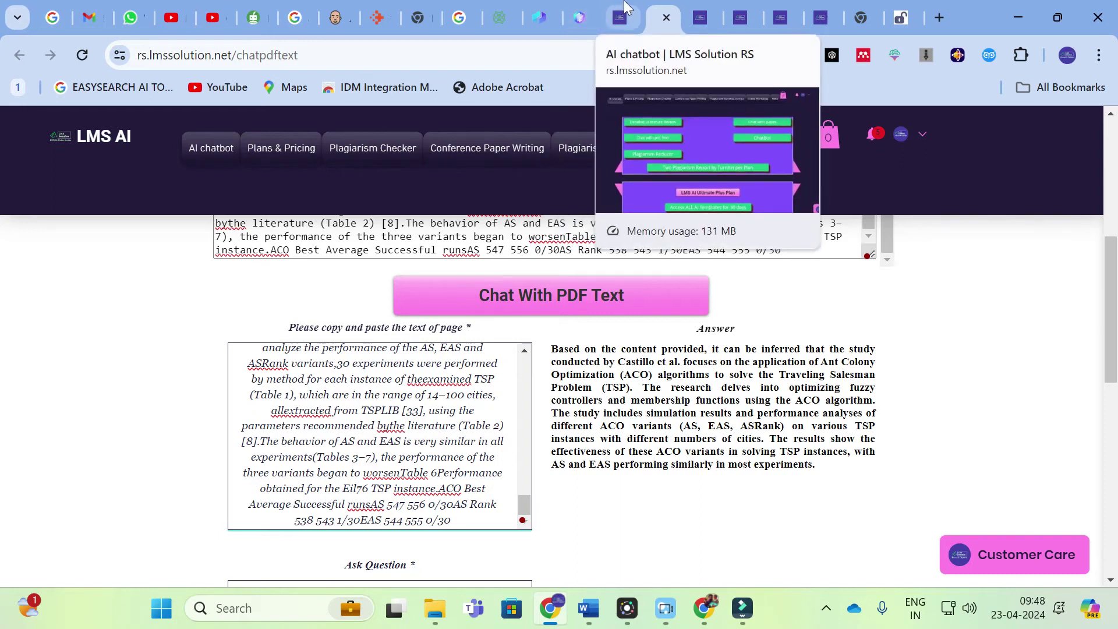
click(626, 7)
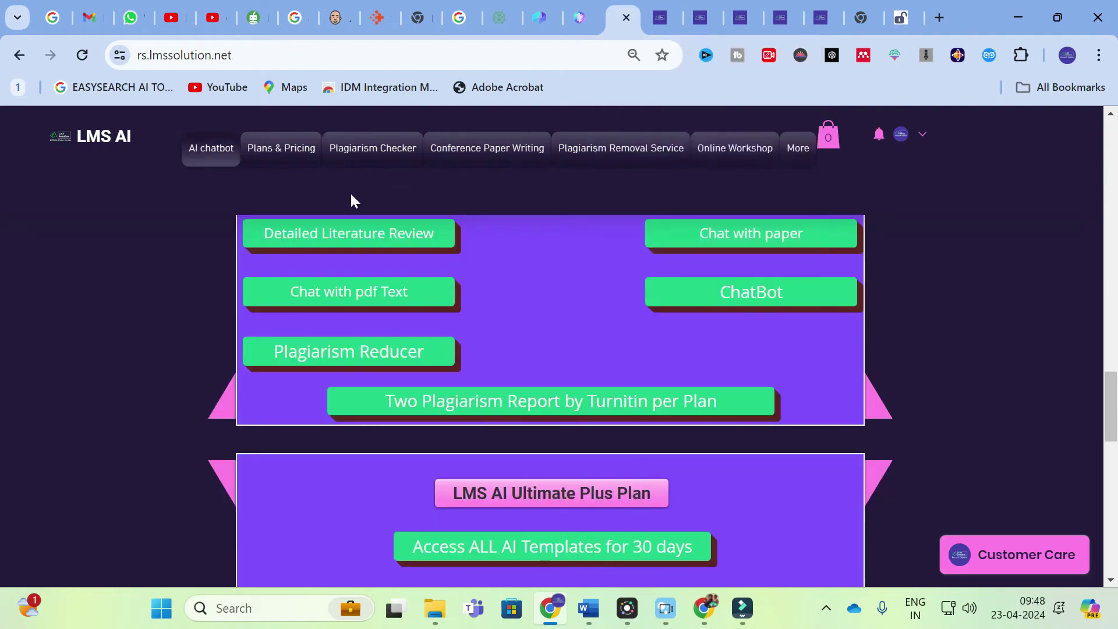